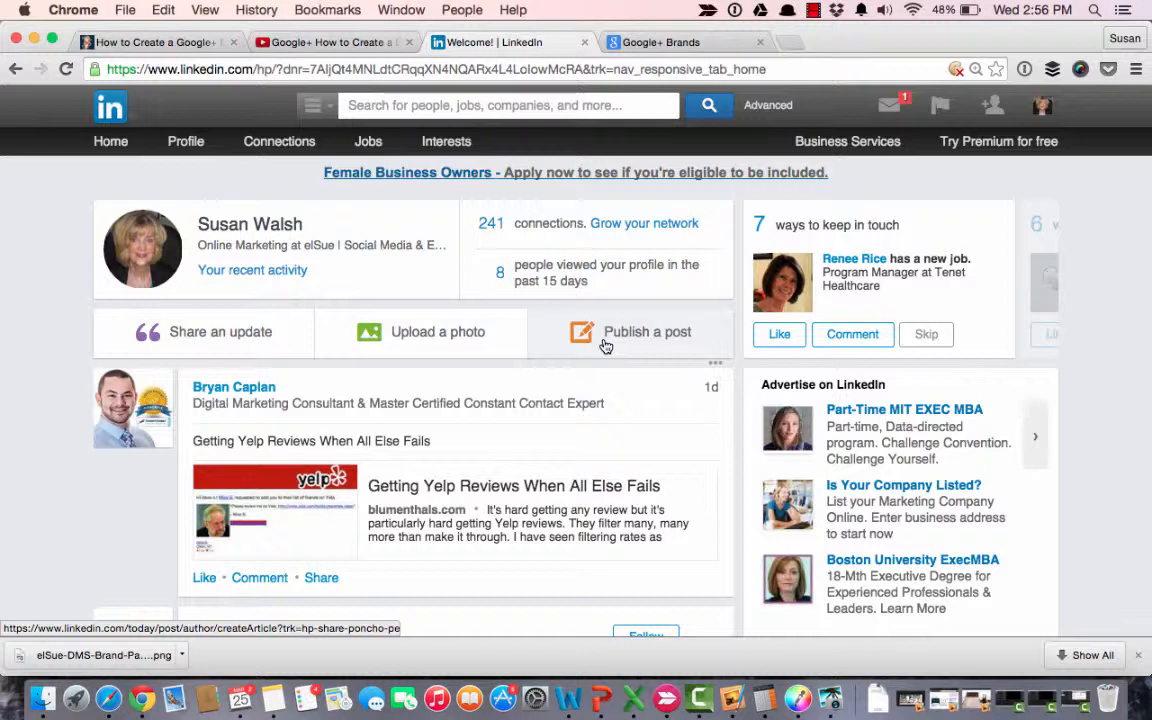
Start a new LinkedIn post with elSue-DMS-Brand-Page-800-x.png as its cover image, and shift the image leftward within its frame.
{"action": "left_click", "coordinate": [605, 345]}
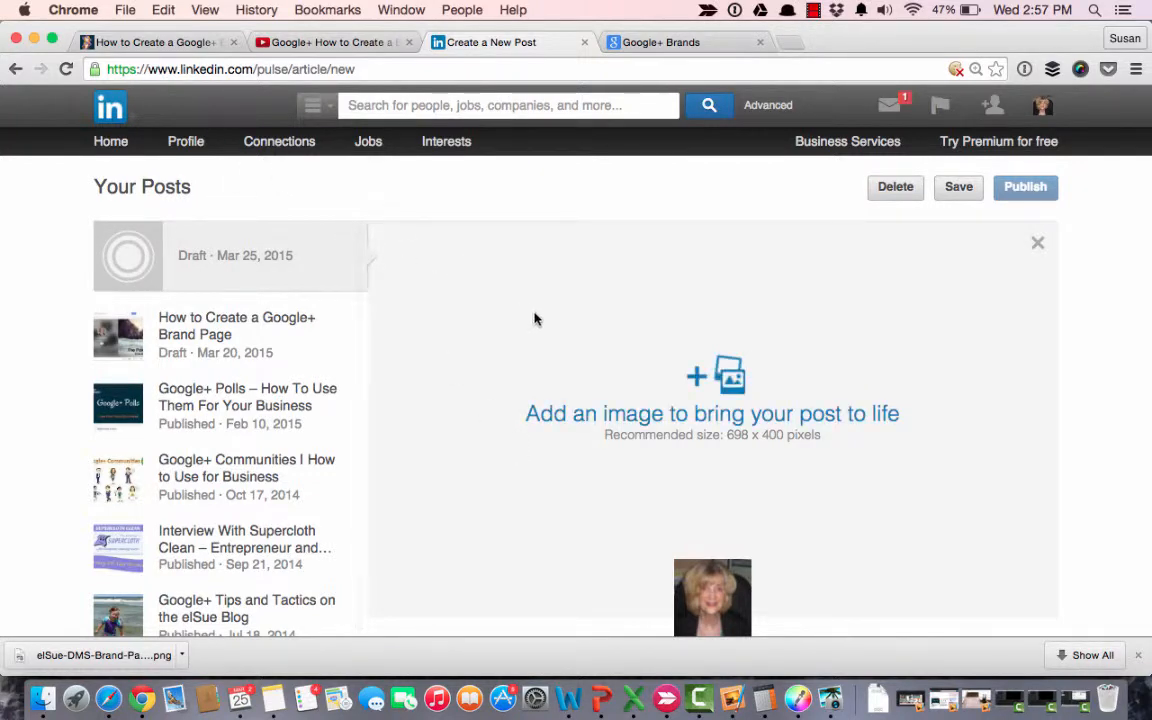
{"action": "left_click", "coordinate": [628, 346]}
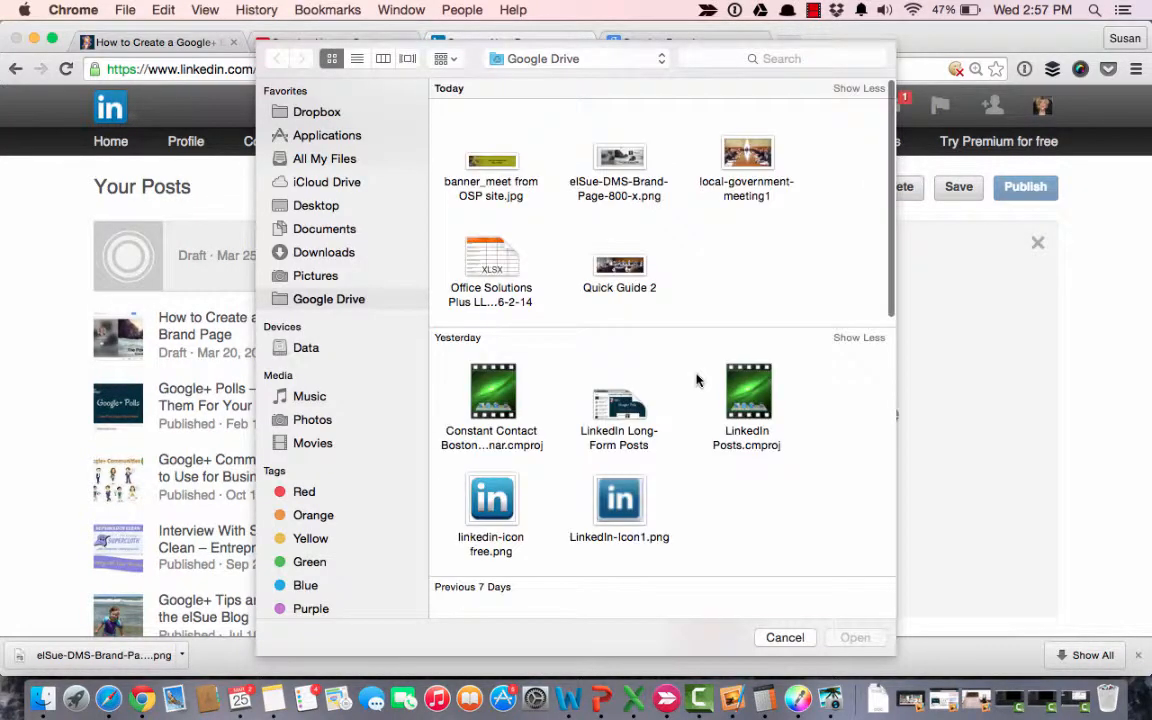
{"action": "left_click", "coordinate": [605, 170]}
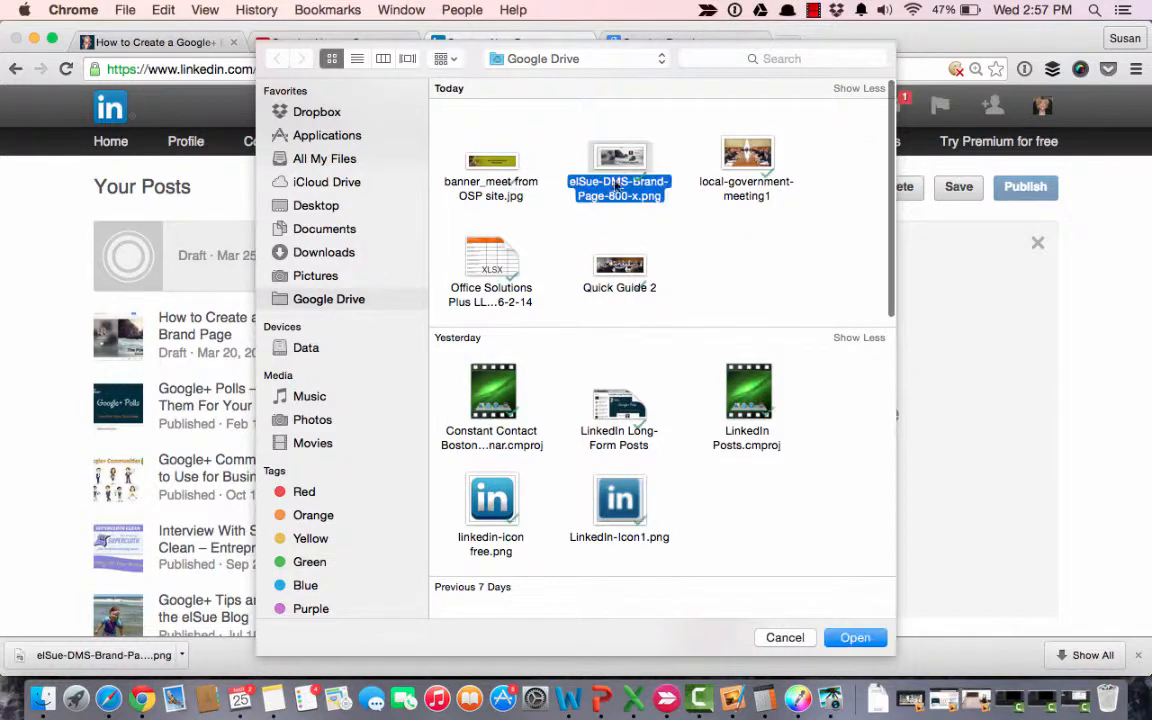
{"action": "left_click", "coordinate": [845, 637]}
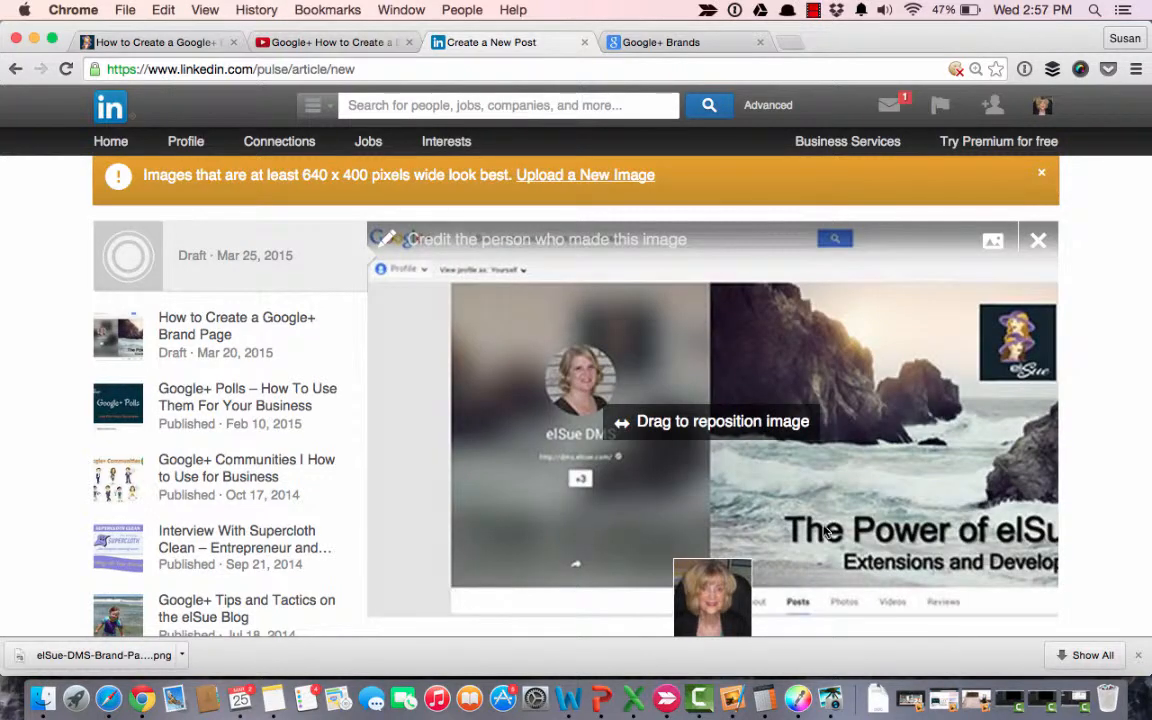
{"action": "left_click", "coordinate": [1041, 173]}
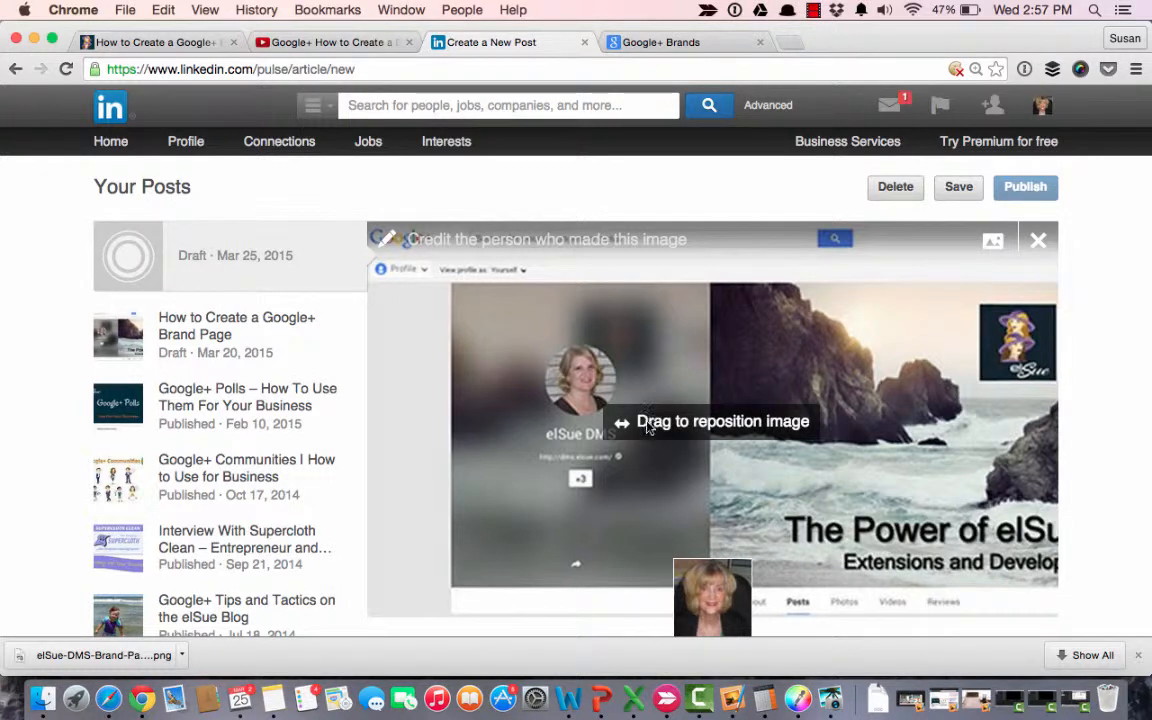
{"action": "left_click_drag", "start_coordinate": [650, 432], "coordinate": [560, 428]}
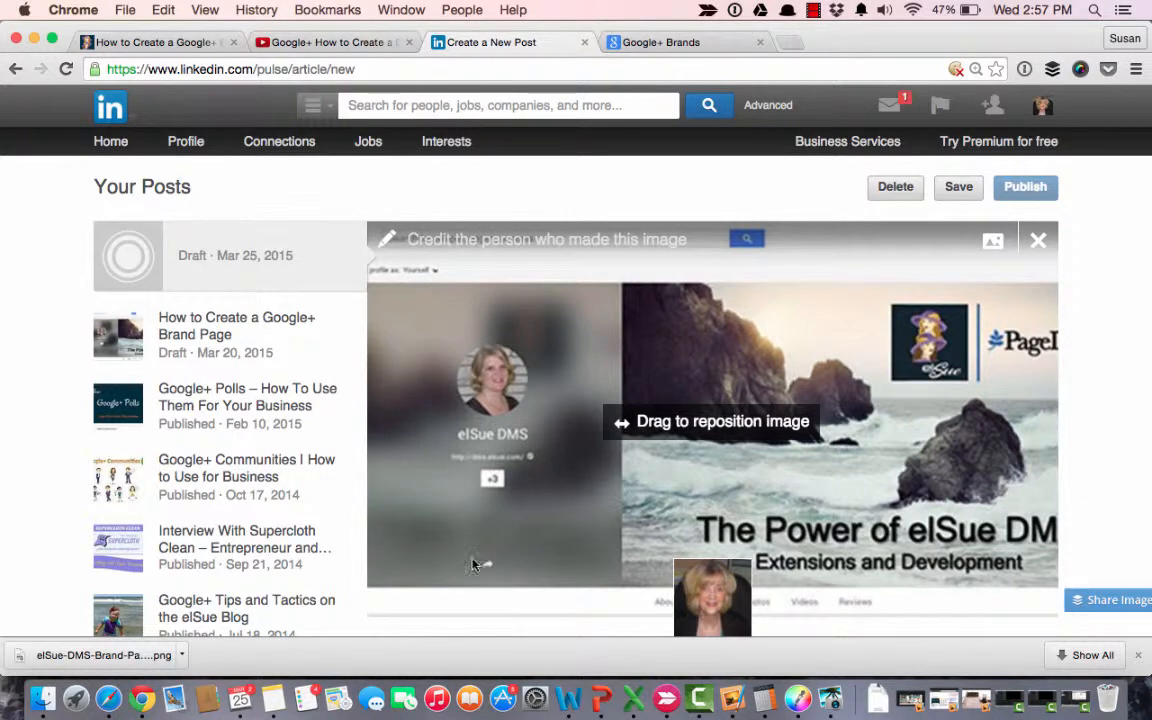
Copy the title "How to Create a Google+ Brand Page" from the elSue blog article into the post's headline.
{"action": "scroll", "coordinate": [480, 555], "scroll_direction": "down", "scroll_amount": 2}
{"action": "scroll", "coordinate": [473, 562], "scroll_direction": "down", "scroll_amount": 3}
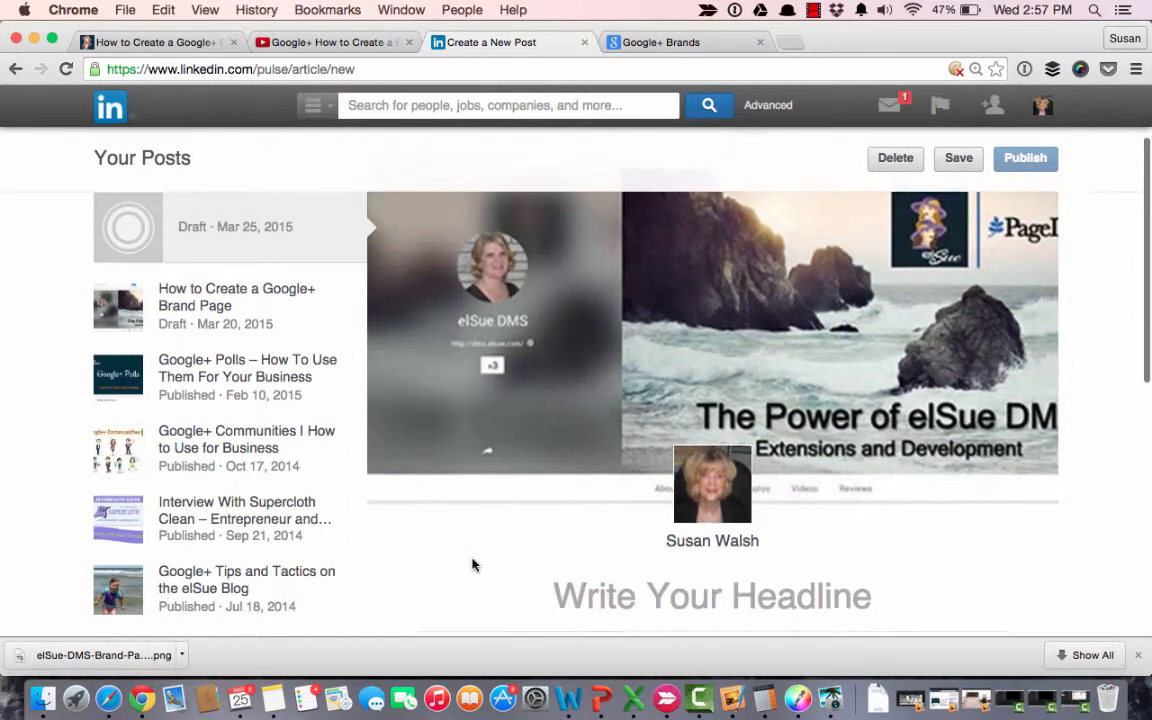
{"action": "left_click", "coordinate": [714, 545]}
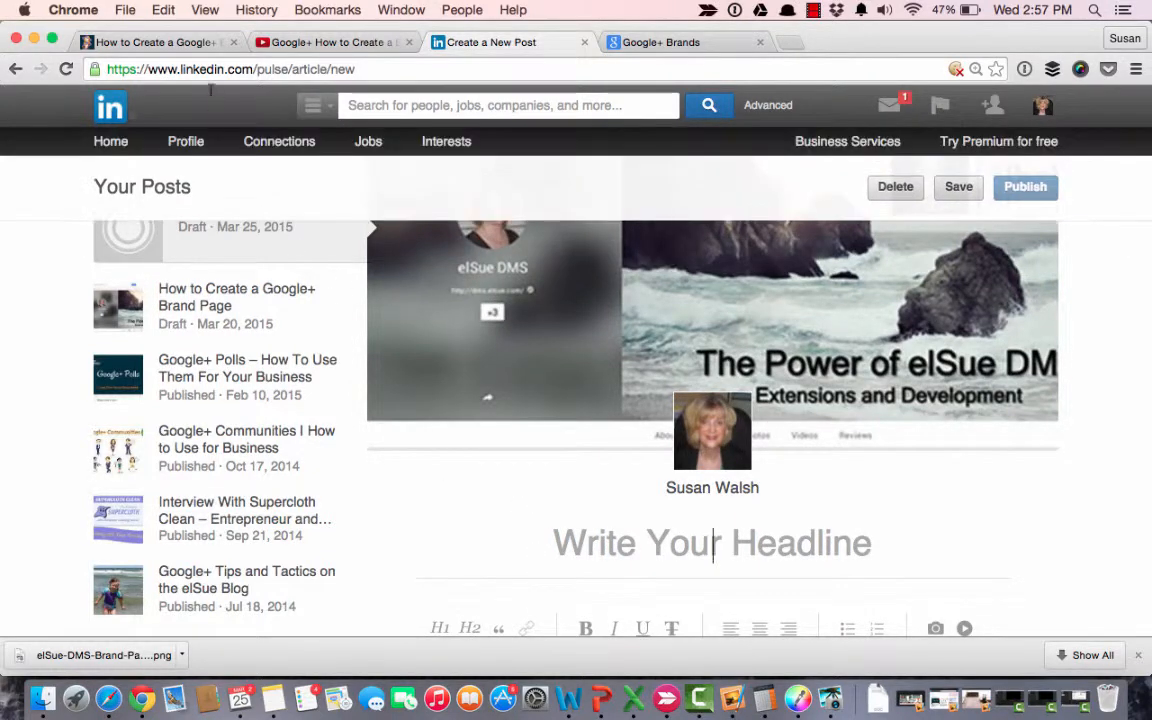
{"action": "left_click", "coordinate": [150, 44]}
{"action": "scroll", "coordinate": [190, 289], "scroll_direction": "up", "scroll_amount": 10}
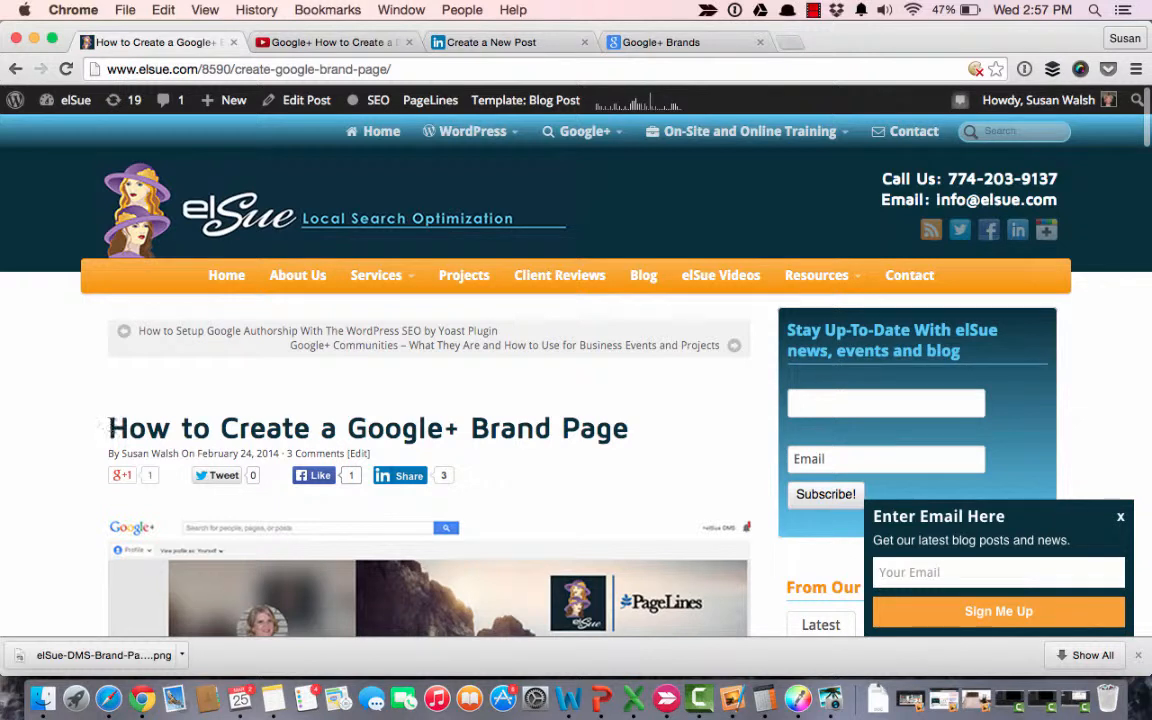
{"action": "left_click_drag", "start_coordinate": [108, 426], "coordinate": [650, 432]}
{"action": "key", "text": "super+c"}
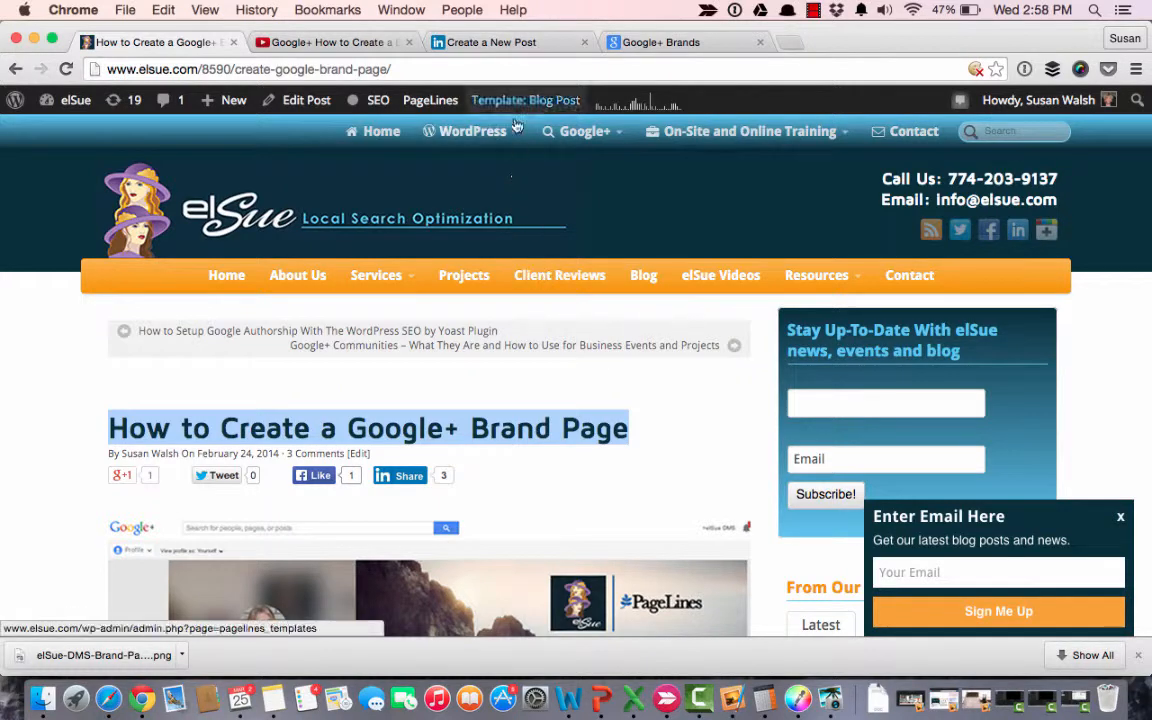
{"action": "scroll", "coordinate": [551, 287], "scroll_direction": "down", "scroll_amount": 1}
{"action": "scroll", "coordinate": [551, 287], "scroll_direction": "down", "scroll_amount": 3}
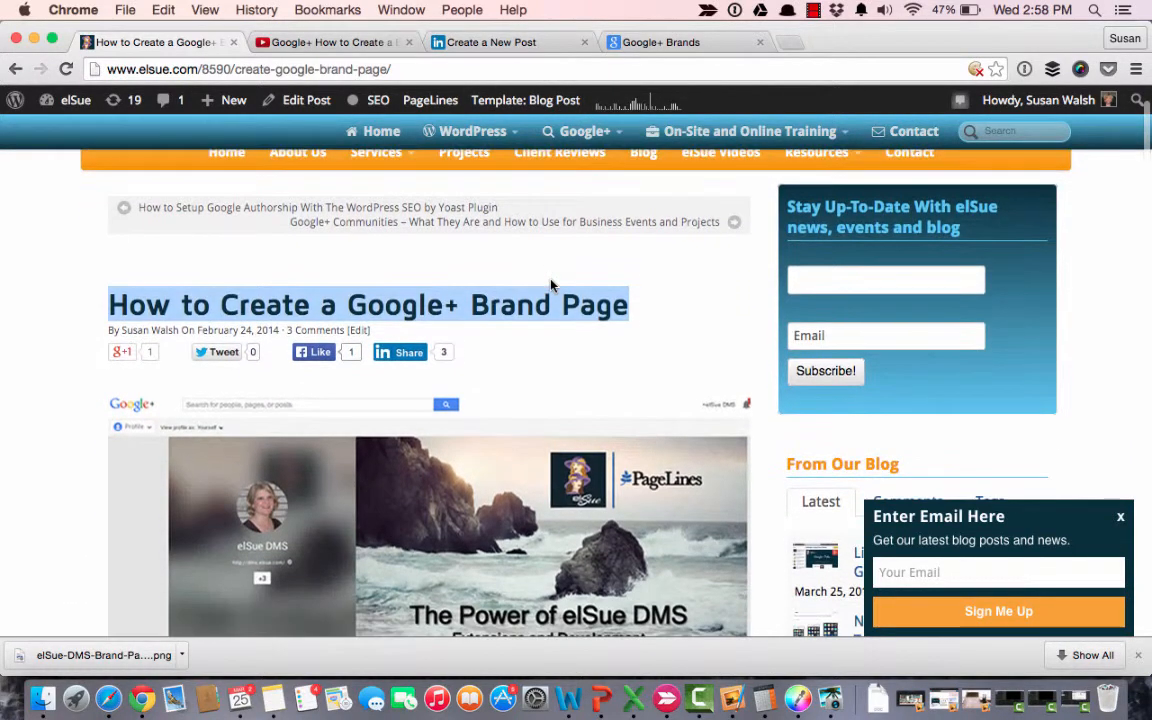
{"action": "left_click", "coordinate": [477, 45]}
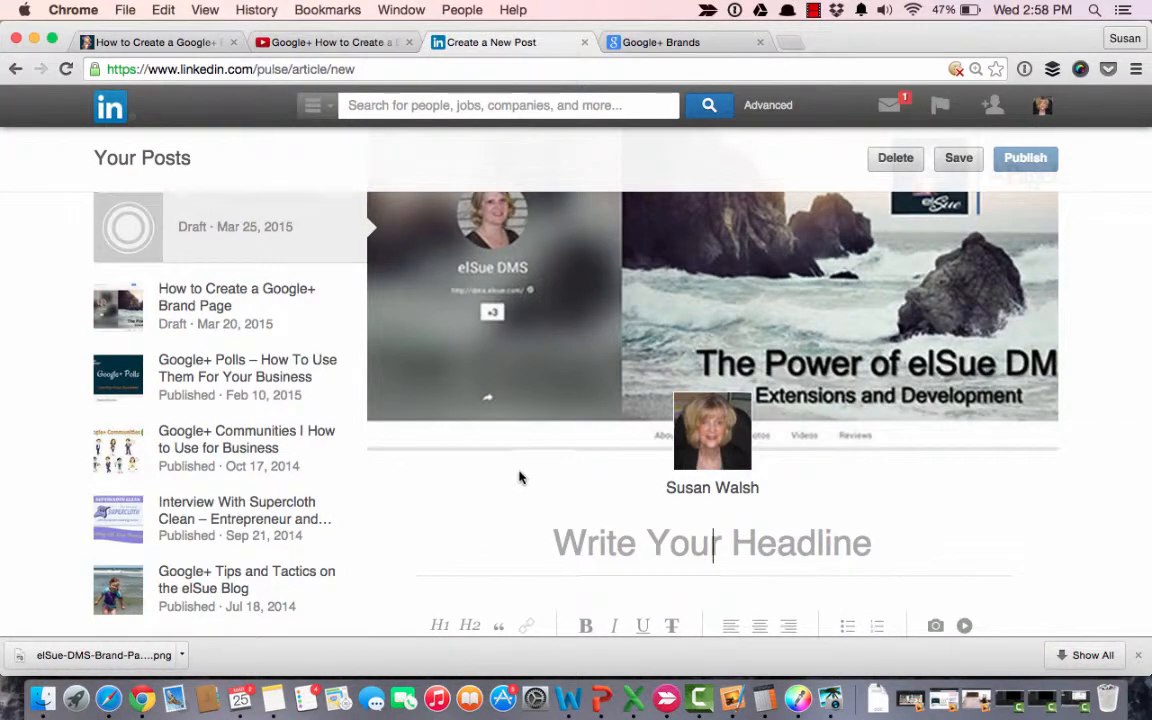
{"action": "key", "text": "super+v"}
Copy the blog article's two introductory paragraphs, above "Step-by-step video instruction", into the body of the LinkedIn post.
{"action": "scroll", "coordinate": [461, 590], "scroll_direction": "down", "scroll_amount": 3}
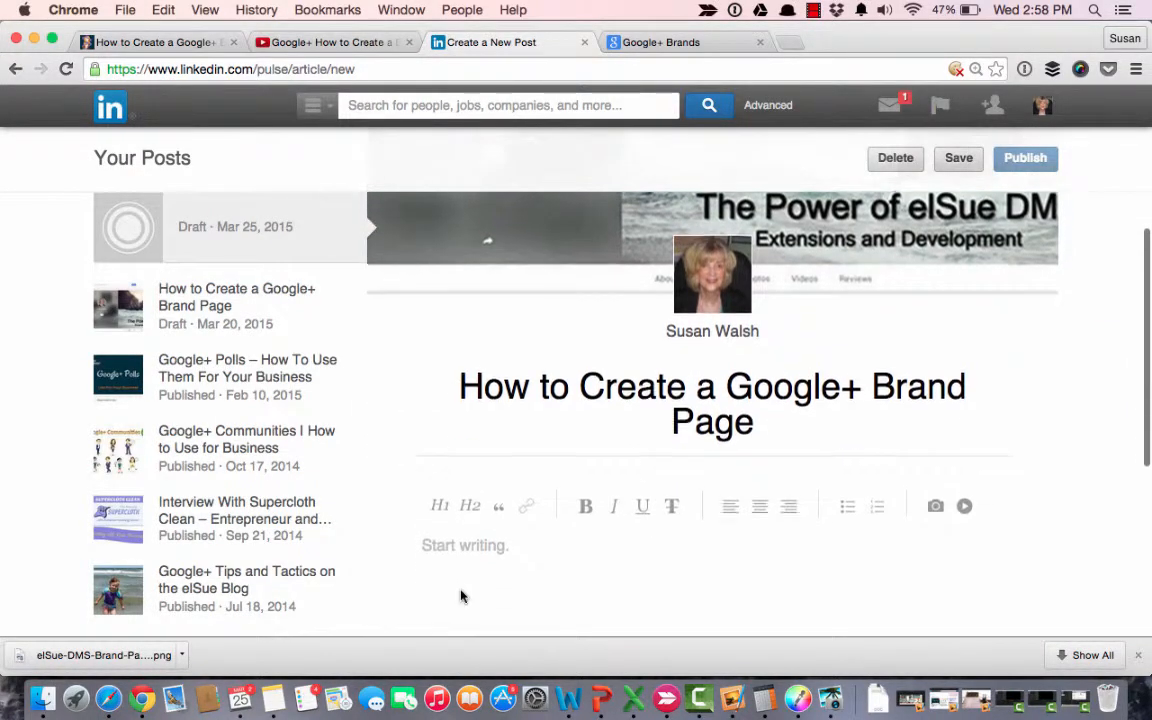
{"action": "left_click", "coordinate": [433, 555]}
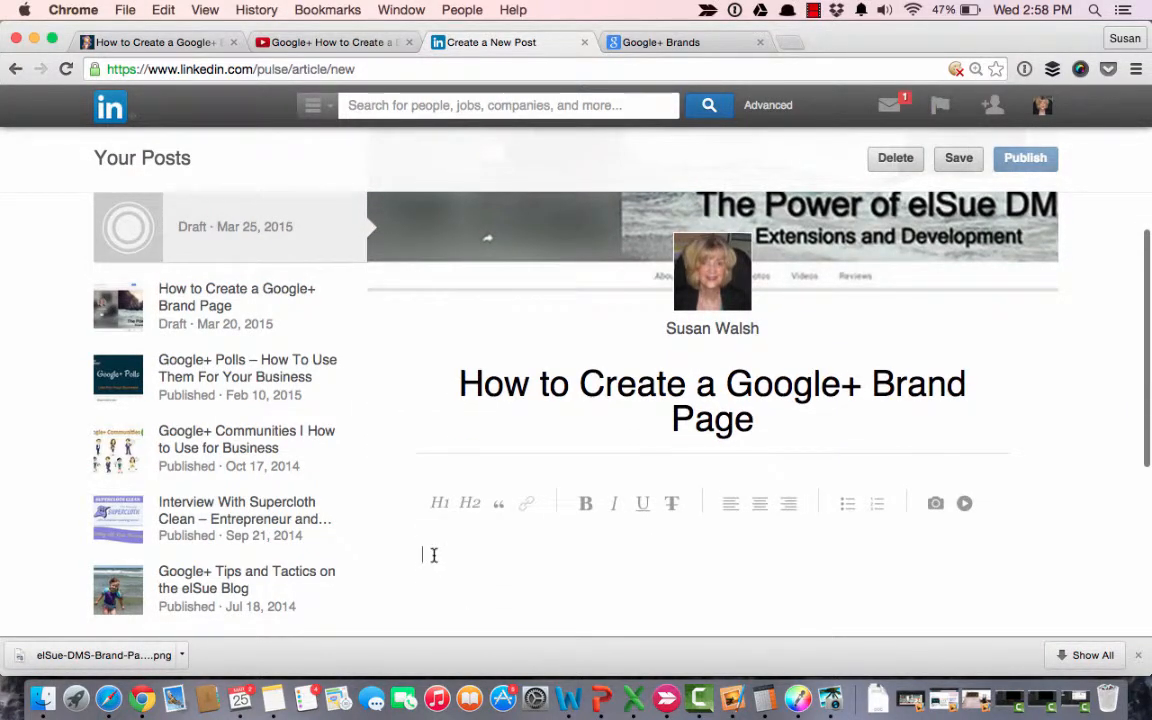
{"action": "left_click", "coordinate": [160, 42]}
{"action": "scroll", "coordinate": [171, 327], "scroll_direction": "down", "scroll_amount": 10}
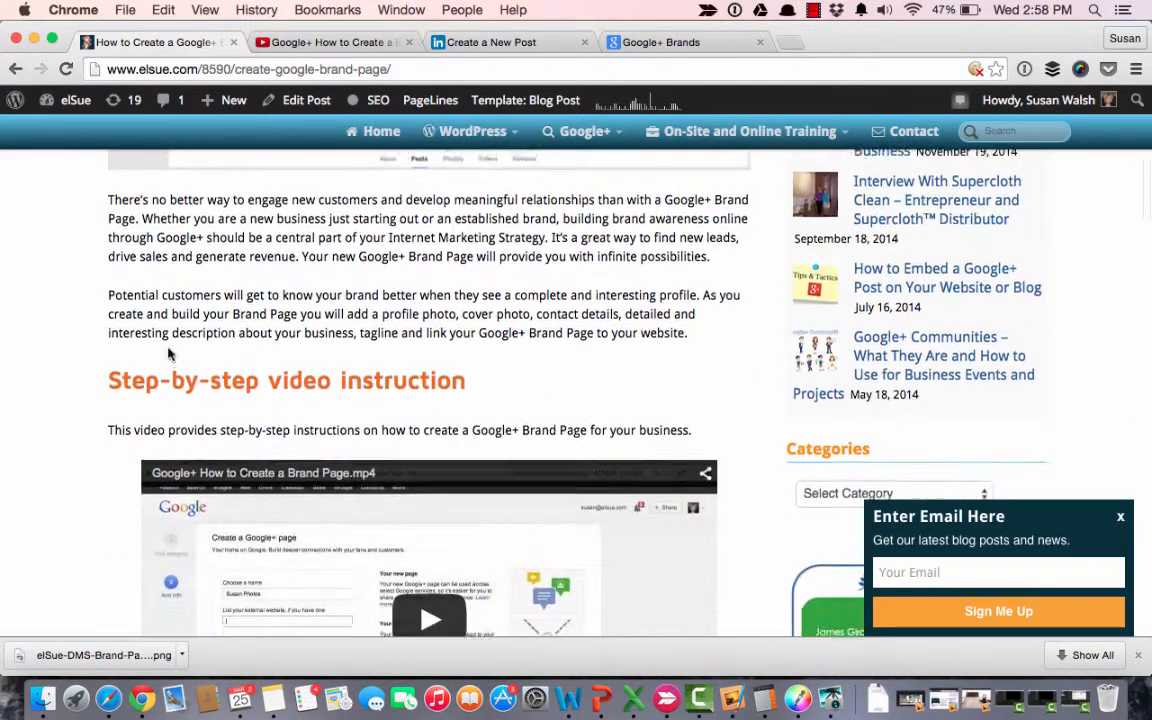
{"action": "left_click_drag", "start_coordinate": [108, 242], "coordinate": [691, 385]}
{"action": "key", "text": "super+c"}
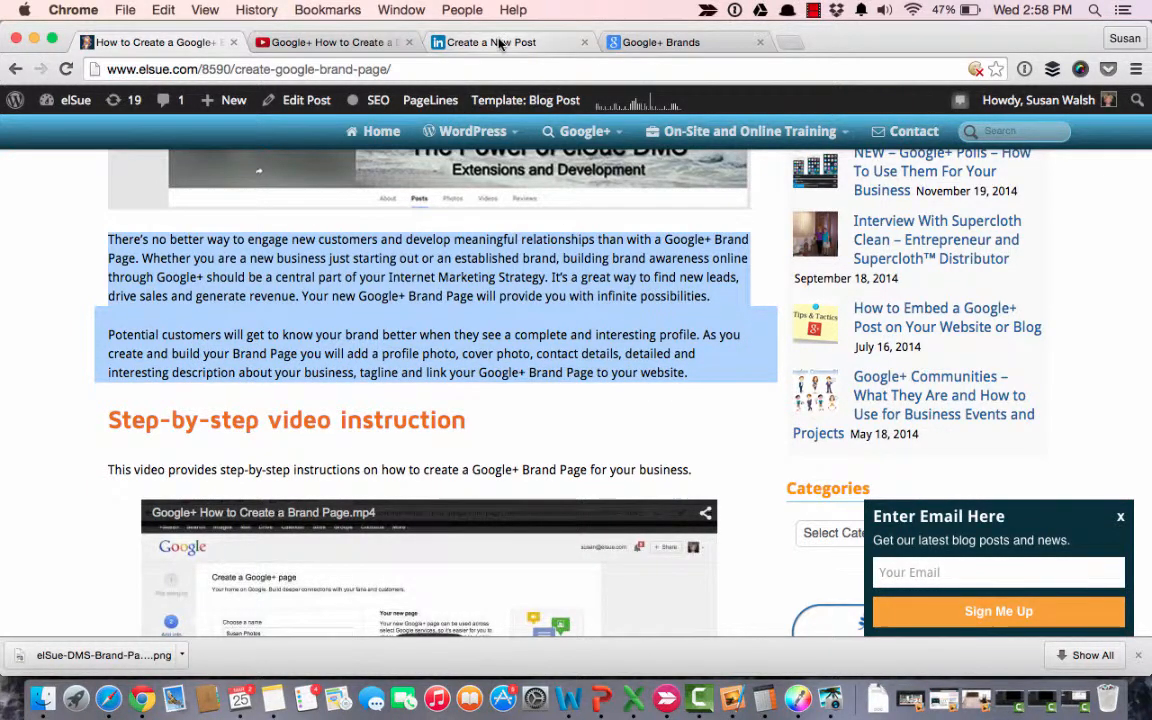
{"action": "left_click", "coordinate": [450, 43]}
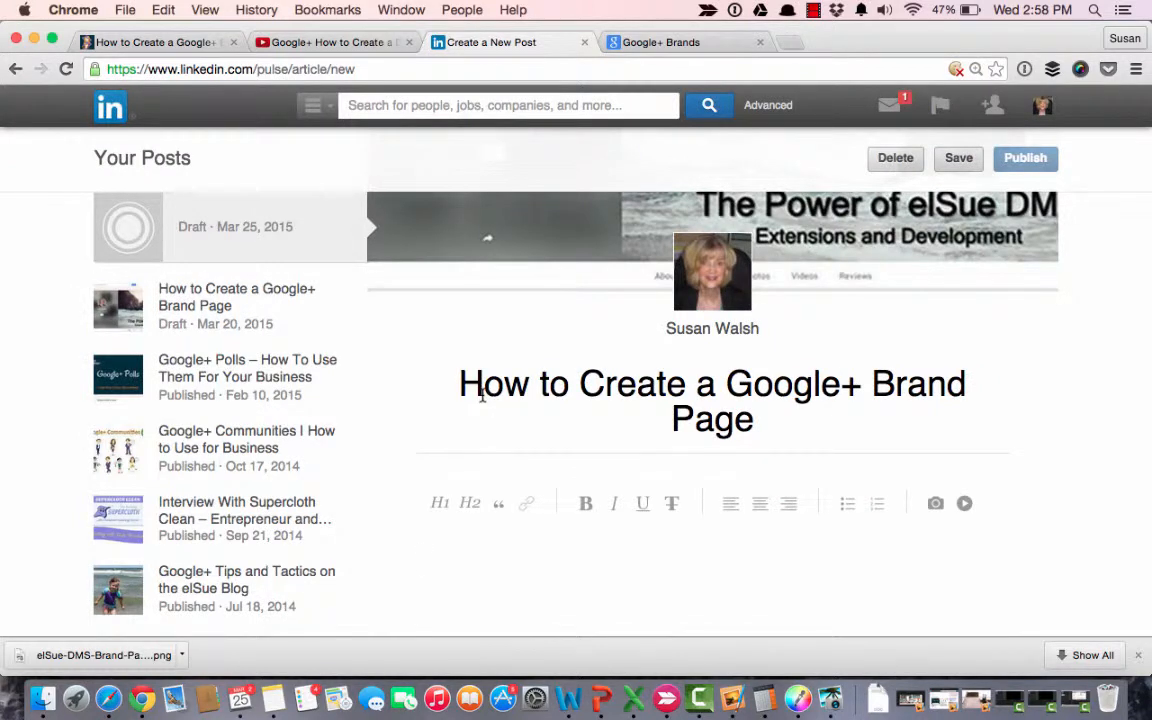
{"action": "key", "text": "super+v"}
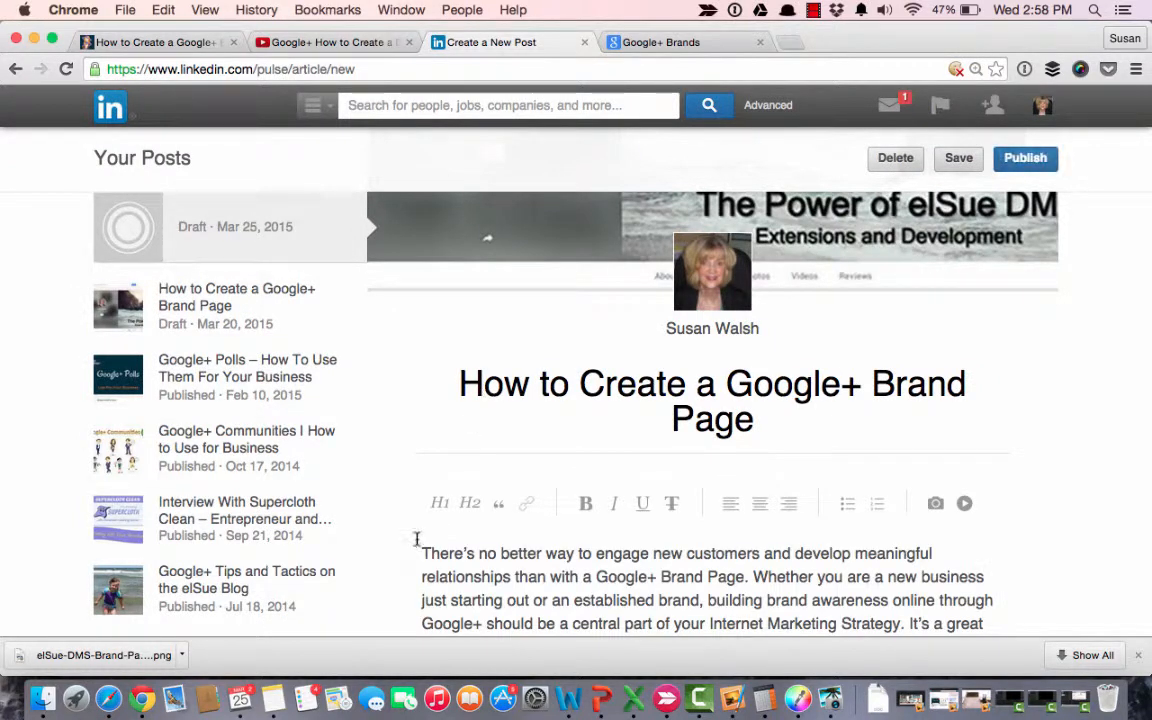
Add the line "Engage new customers" above the first body paragraph and format it as an H2 heading.
{"action": "left_click", "coordinate": [423, 552]}
{"action": "key", "text": "Return"}
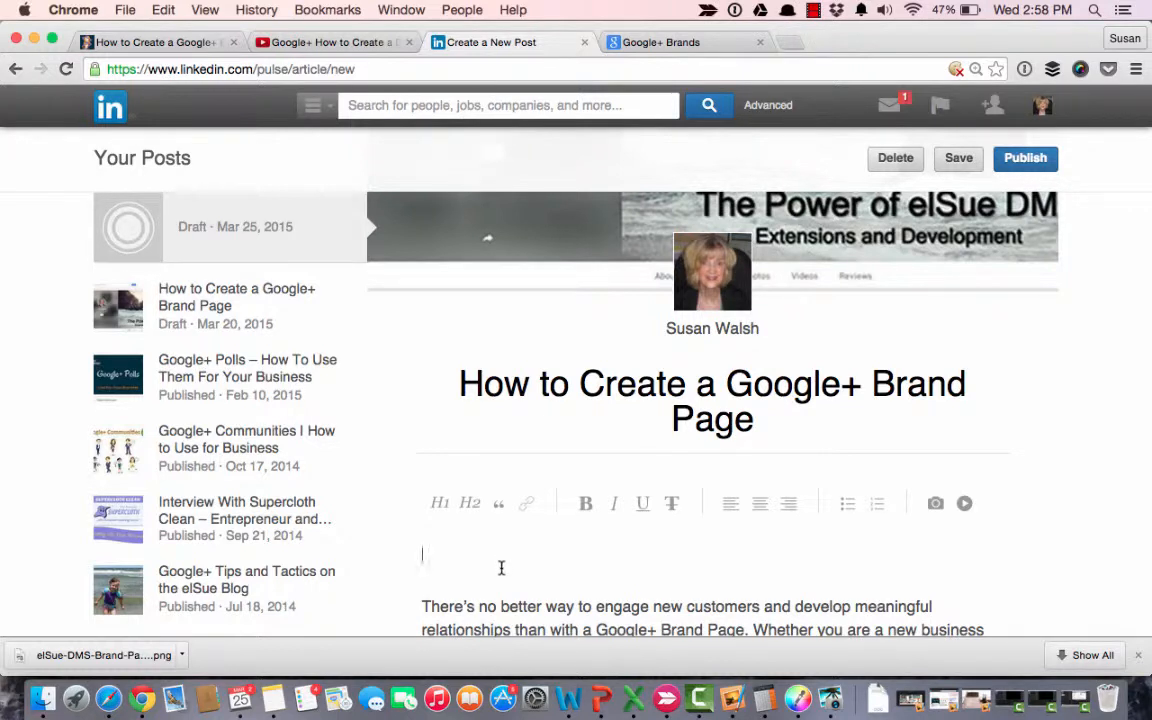
{"action": "type", "text": "Engage new customers"}
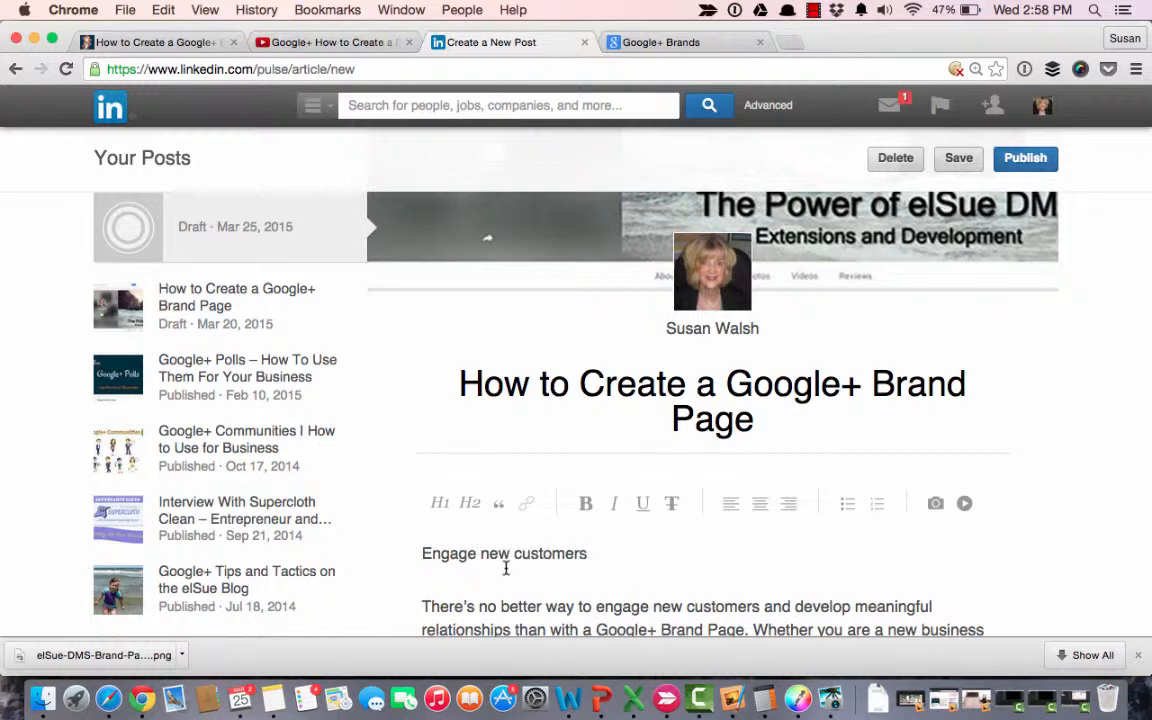
{"action": "left_click_drag", "start_coordinate": [607, 557], "coordinate": [419, 545]}
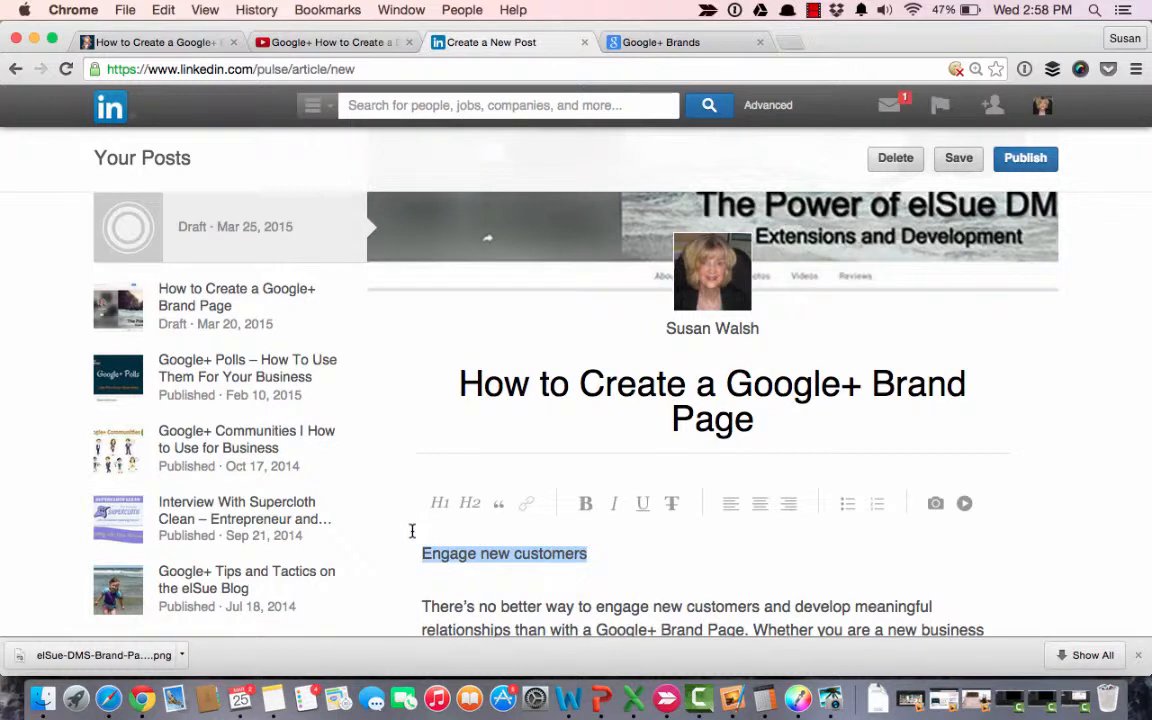
{"action": "left_click", "coordinate": [470, 505]}
{"action": "scroll", "coordinate": [532, 576], "scroll_direction": "down", "scroll_amount": 4}
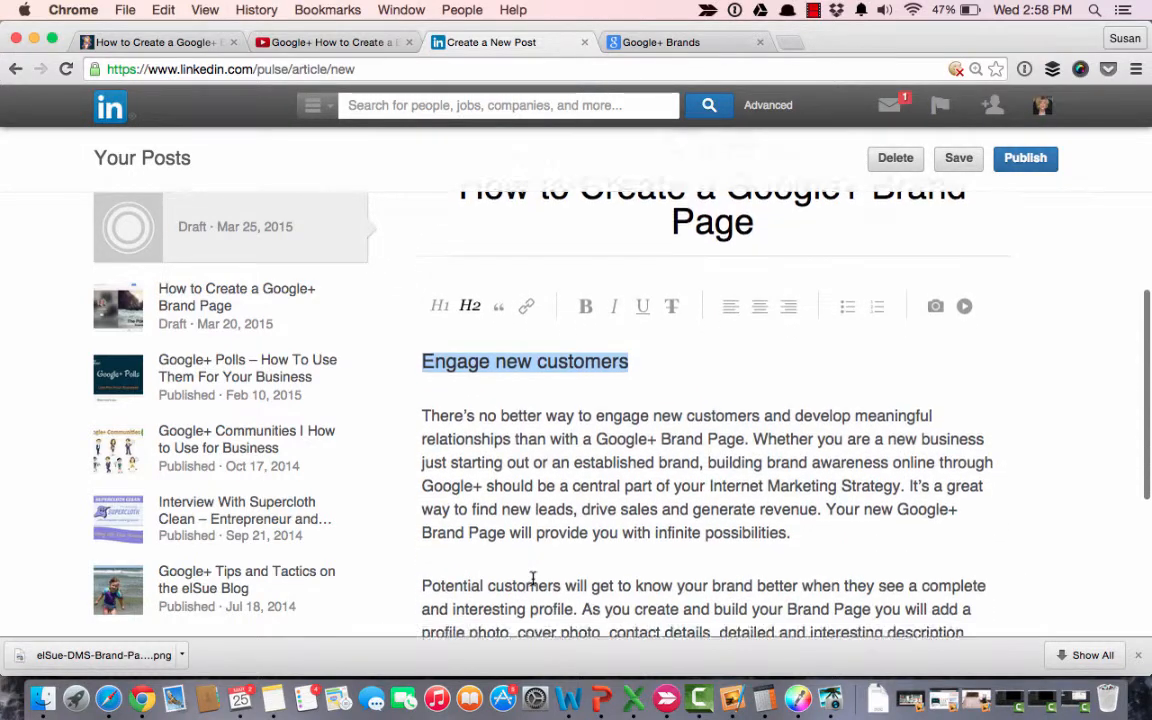
{"action": "scroll", "coordinate": [532, 578], "scroll_direction": "down", "scroll_amount": 2}
{"action": "left_click", "coordinate": [509, 573]}
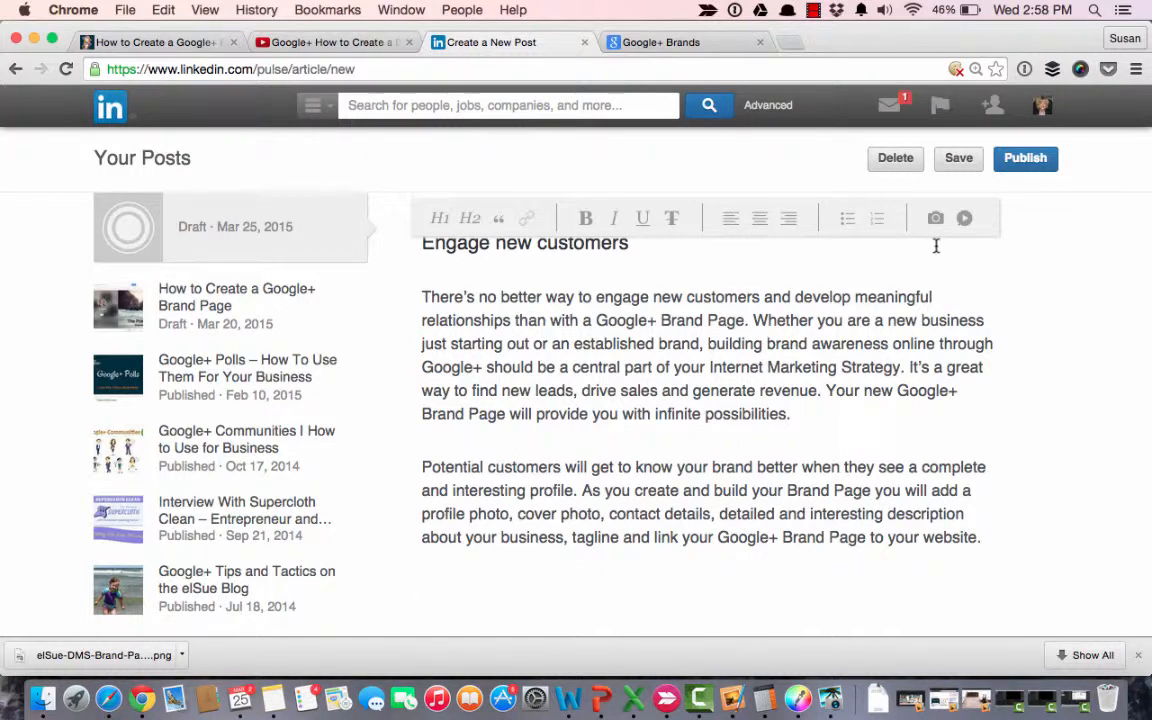
{"action": "scroll", "coordinate": [895, 296], "scroll_direction": "up", "scroll_amount": 2}
{"action": "scroll", "coordinate": [897, 300], "scroll_direction": "up", "scroll_amount": 2}
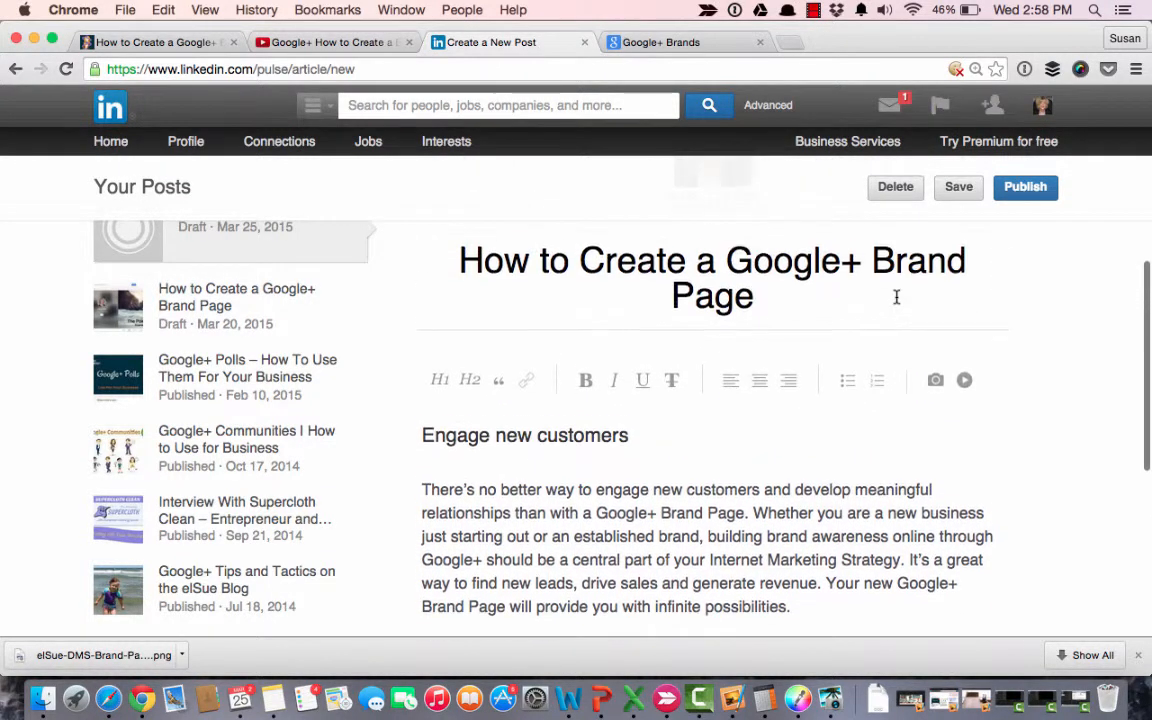
{"action": "scroll", "coordinate": [569, 316], "scroll_direction": "up", "scroll_amount": 2}
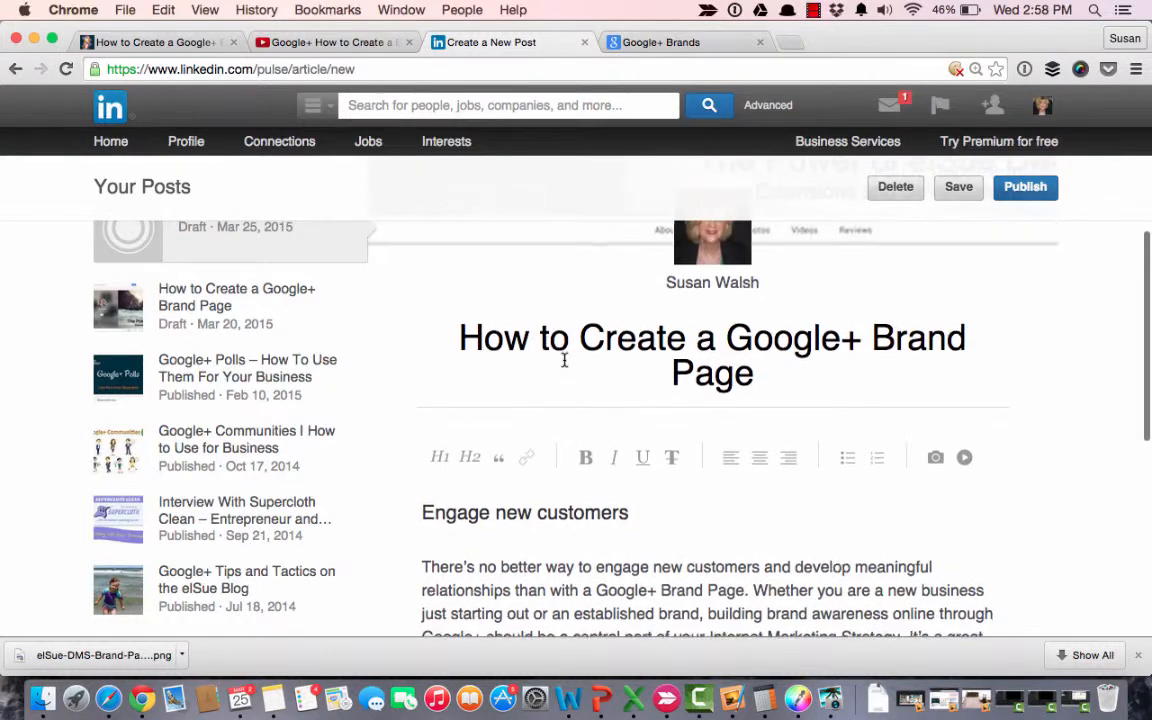
{"action": "left_click", "coordinate": [421, 561]}
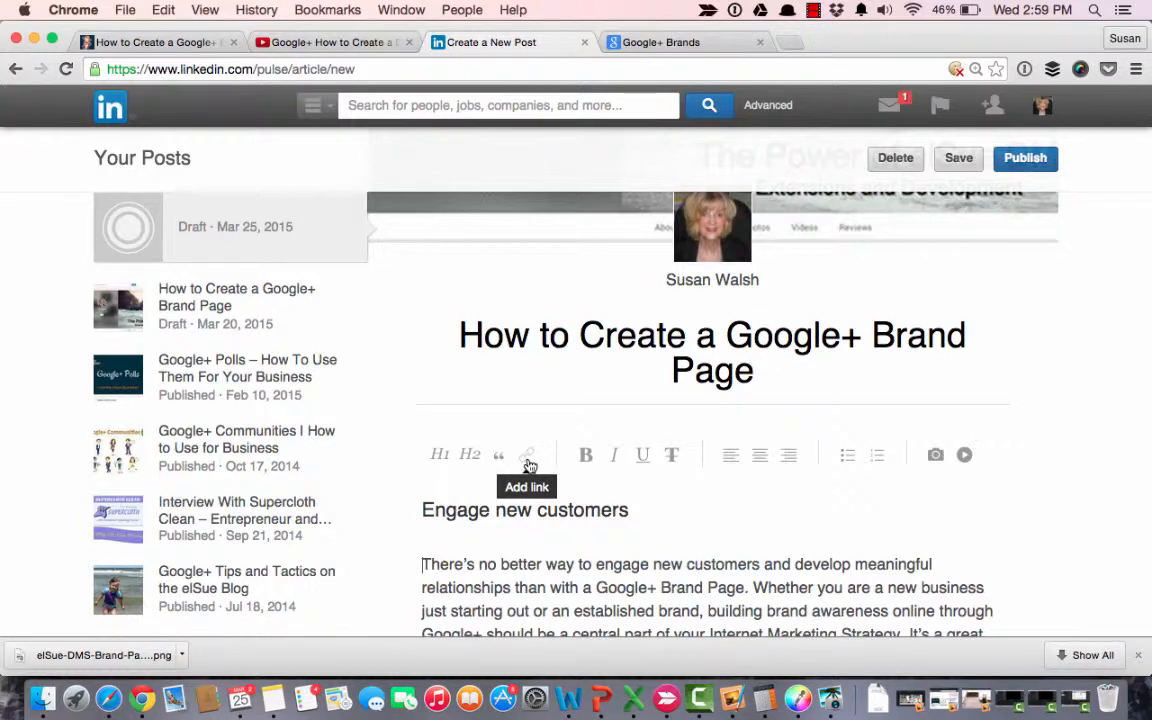
{"action": "left_click_drag", "start_coordinate": [596, 587], "coordinate": [746, 589]}
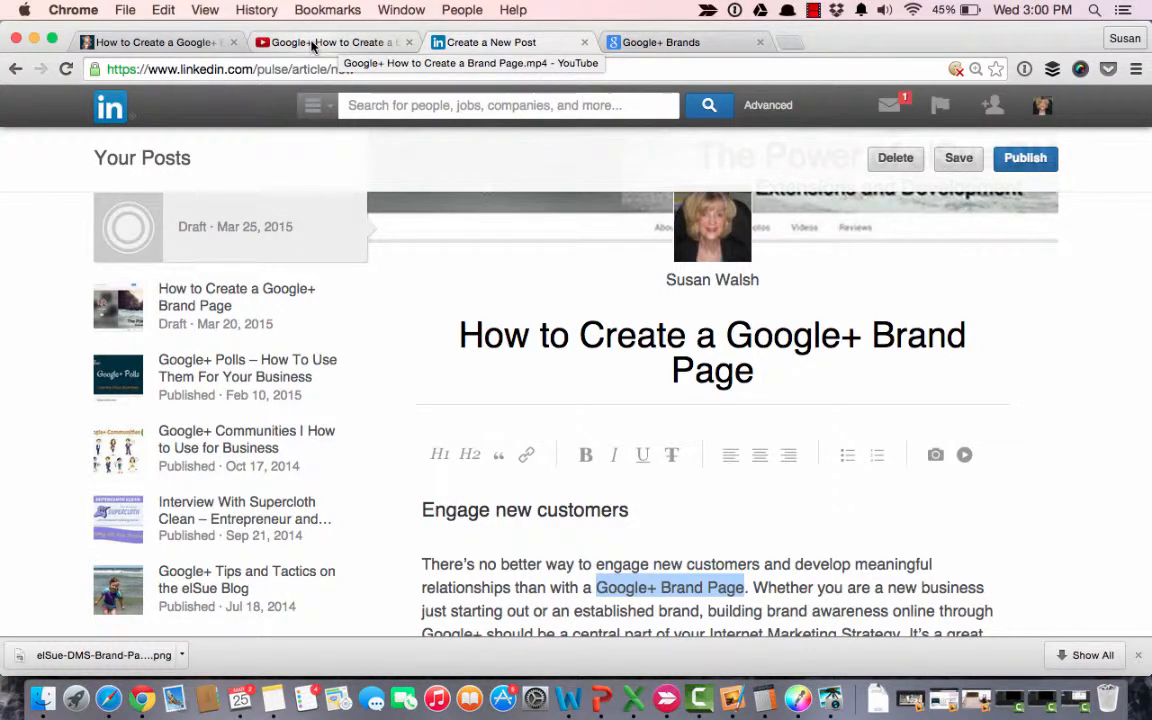
{"action": "left_click", "coordinate": [643, 43]}
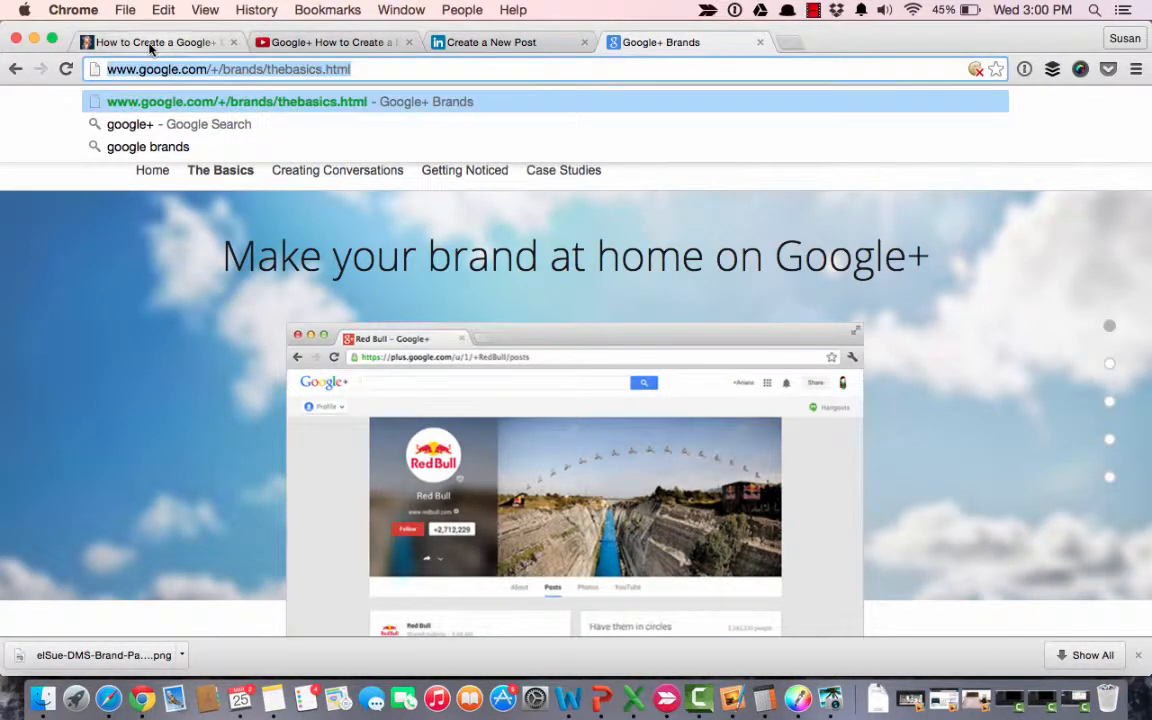
{"action": "key", "text": "super+c"}
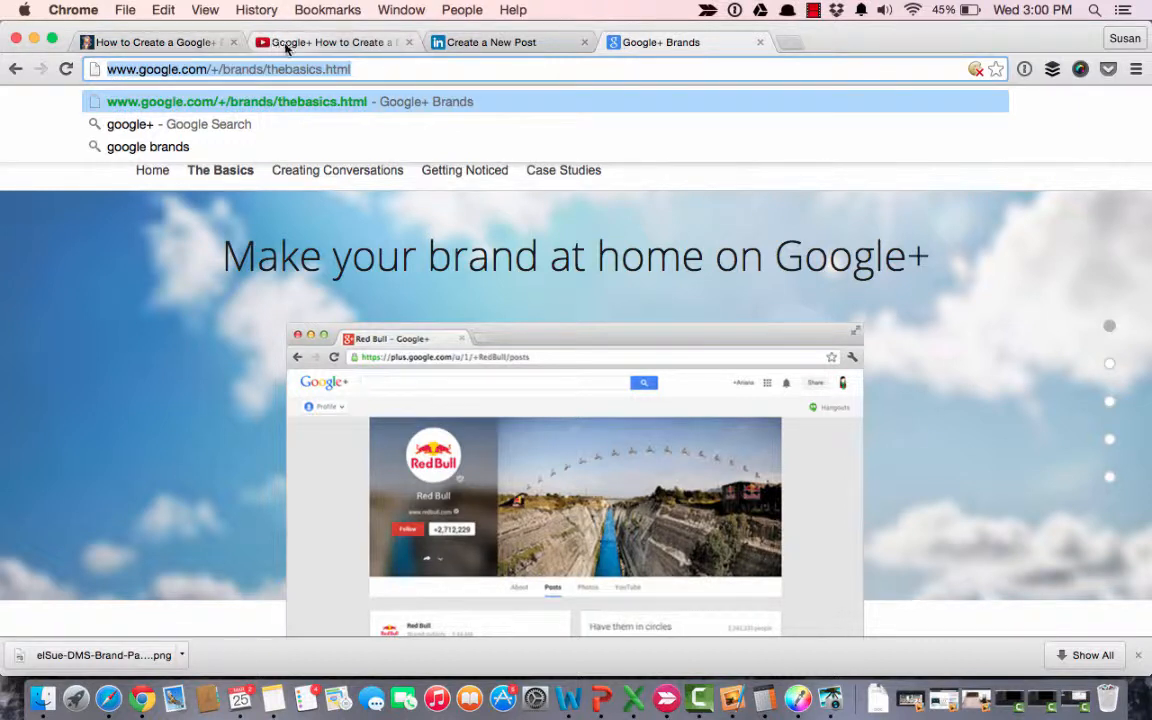
{"action": "left_click", "coordinate": [455, 40]}
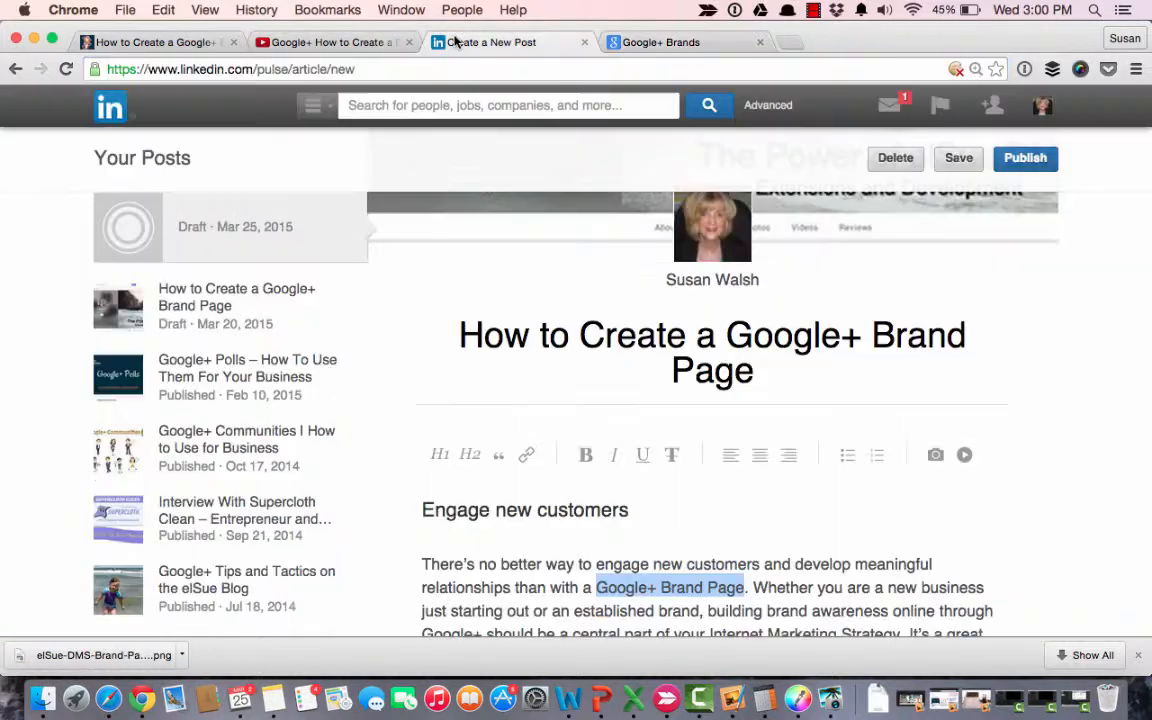
{"action": "left_click", "coordinate": [569, 496]}
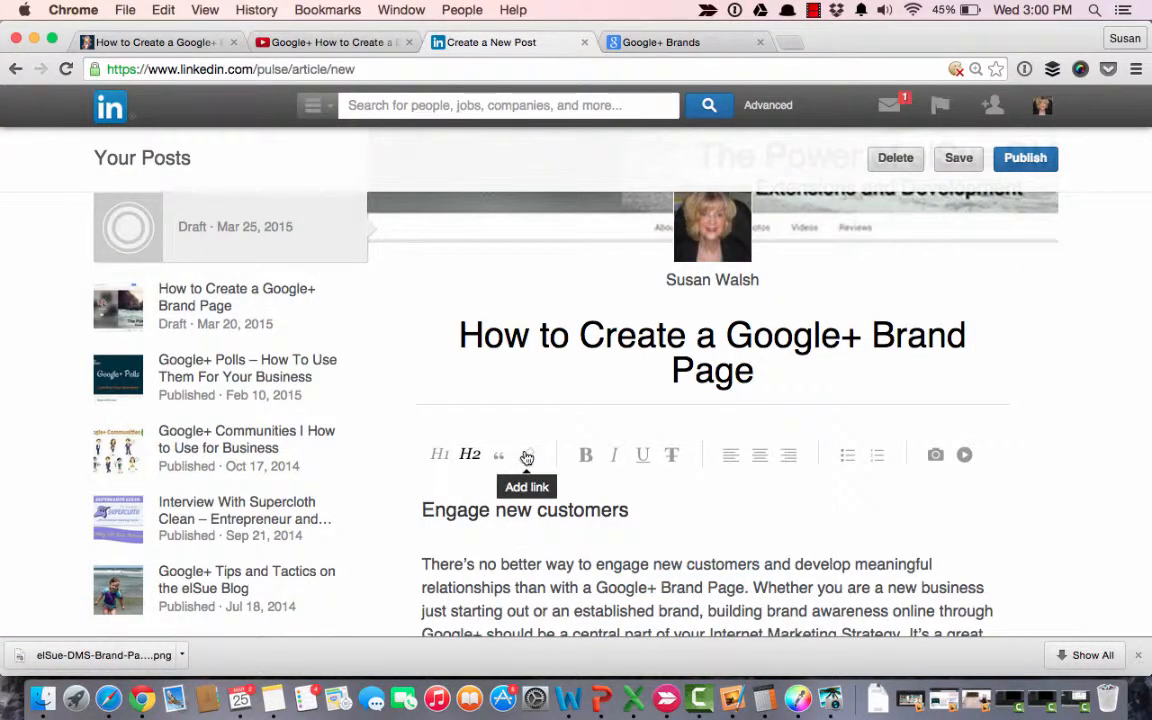
{"action": "left_click_drag", "start_coordinate": [597, 588], "coordinate": [741, 592]}
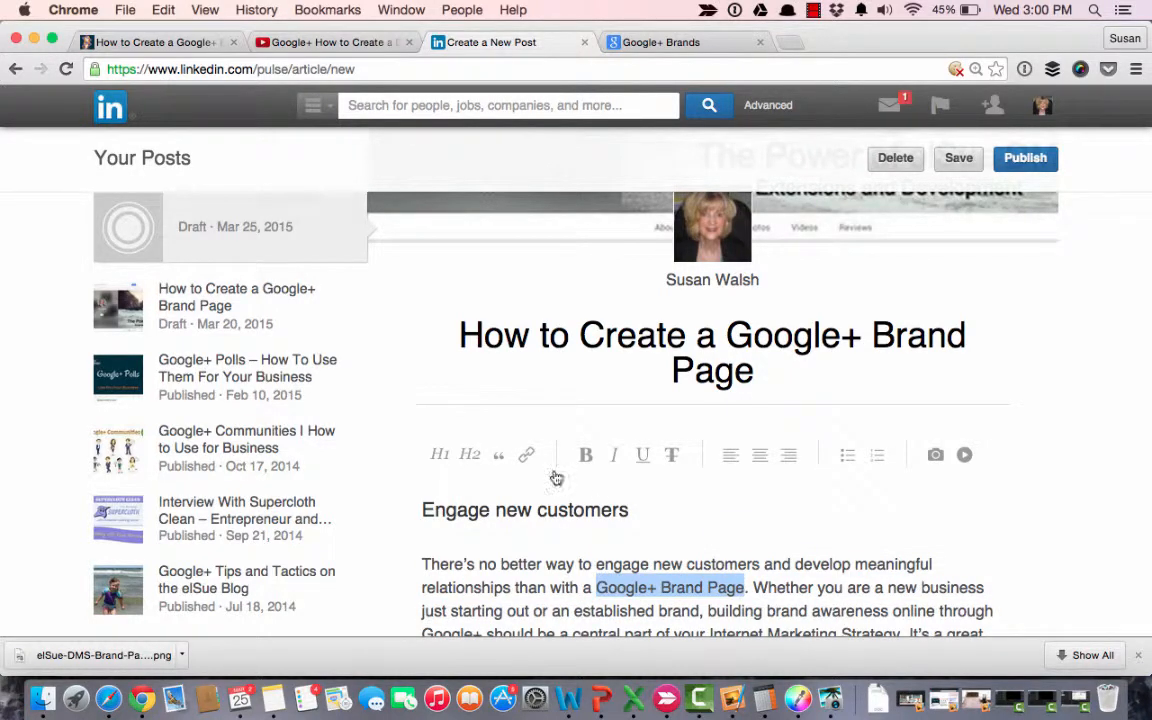
{"action": "left_click", "coordinate": [524, 456]}
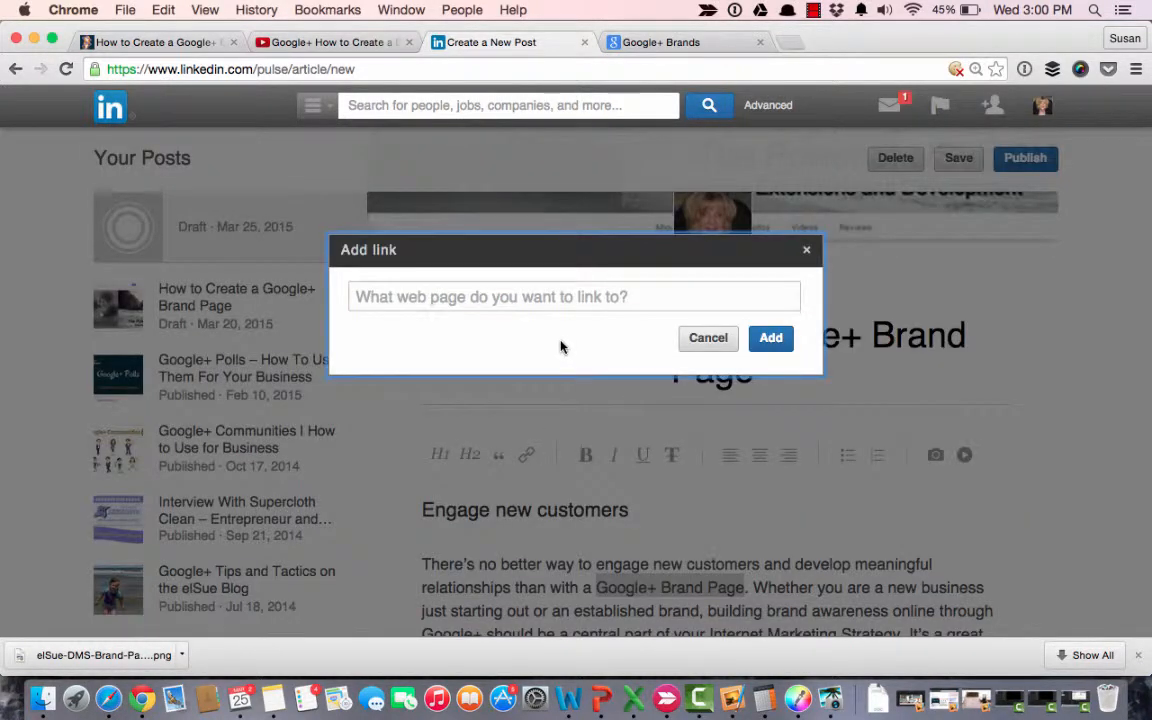
{"action": "left_click", "coordinate": [510, 298]}
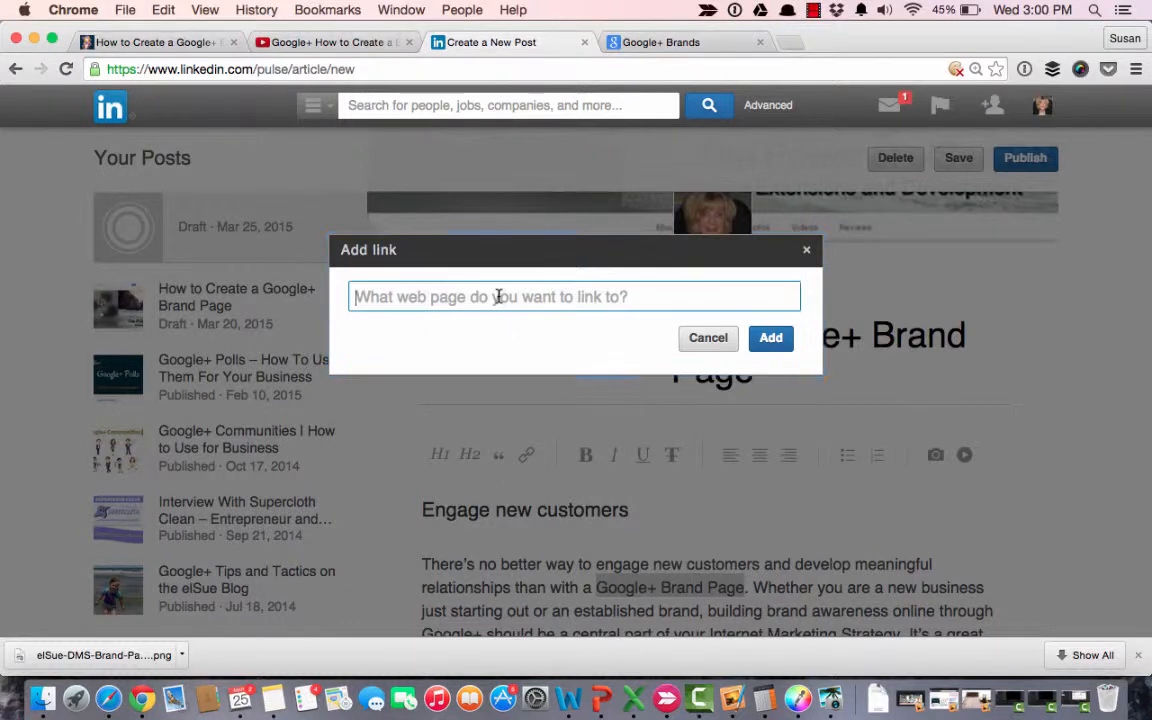
{"action": "key", "text": "super+v"}
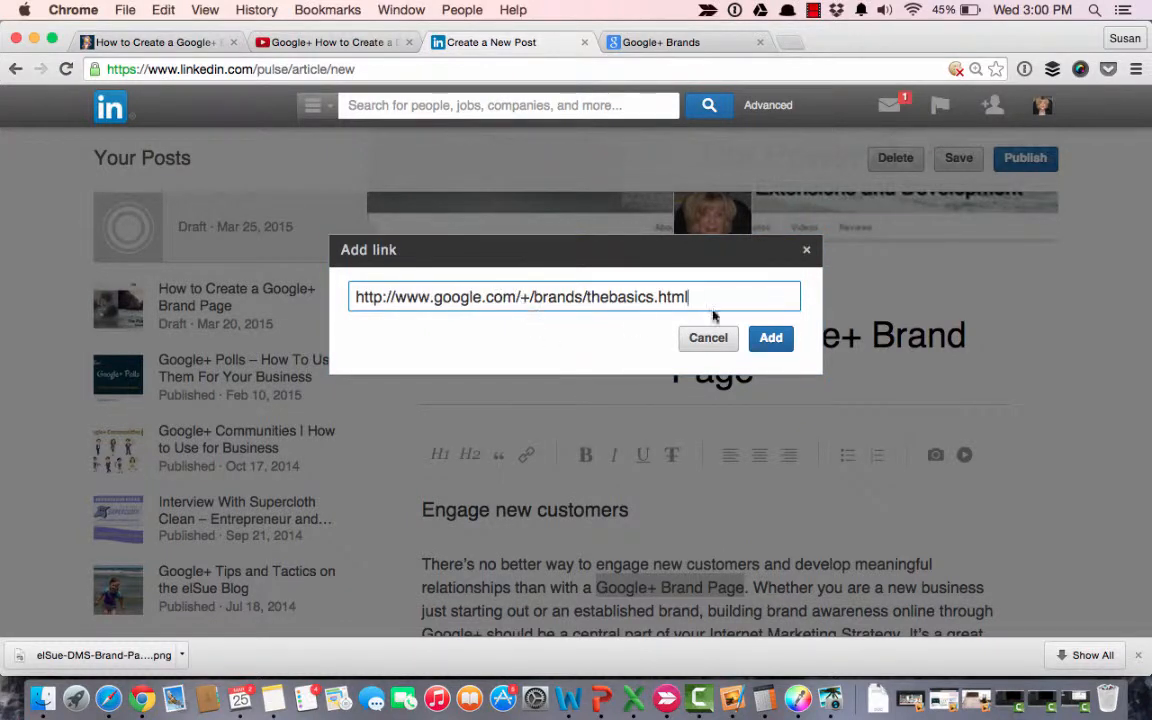
{"action": "left_click", "coordinate": [772, 342]}
{"action": "scroll", "coordinate": [894, 478], "scroll_direction": "down", "scroll_amount": 3}
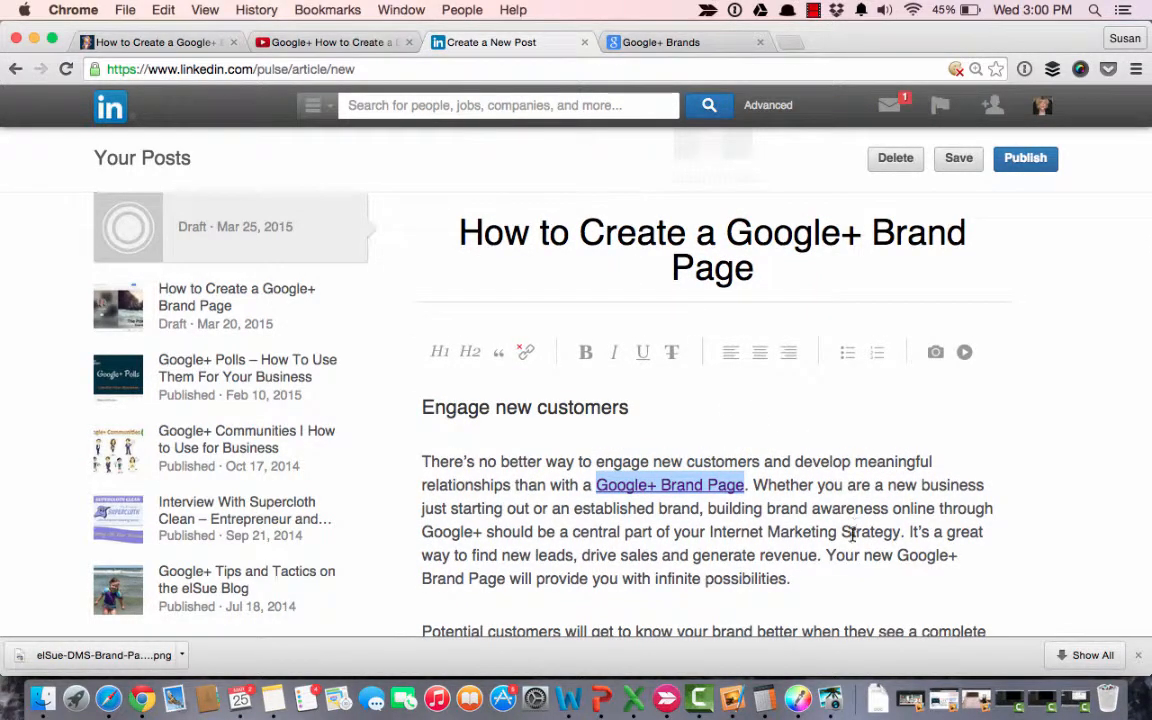
{"action": "left_click", "coordinate": [709, 532]}
{"action": "left_click_drag", "start_coordinate": [709, 532], "coordinate": [840, 532]}
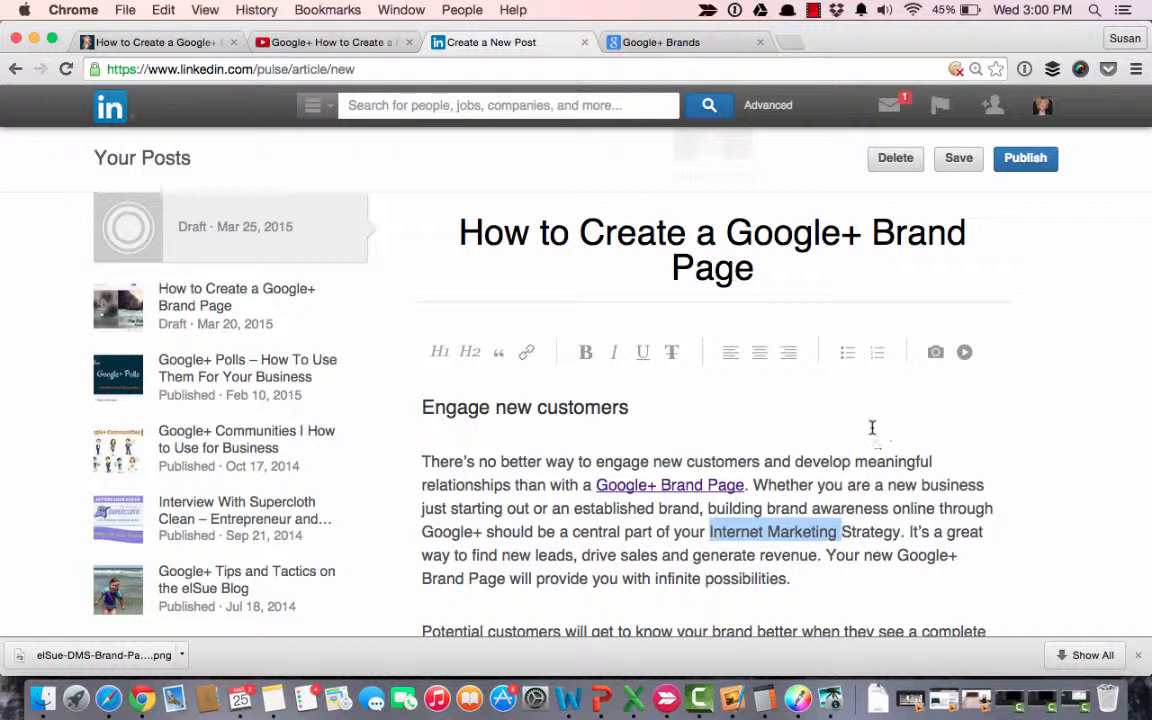
{"action": "left_click", "coordinate": [832, 405]}
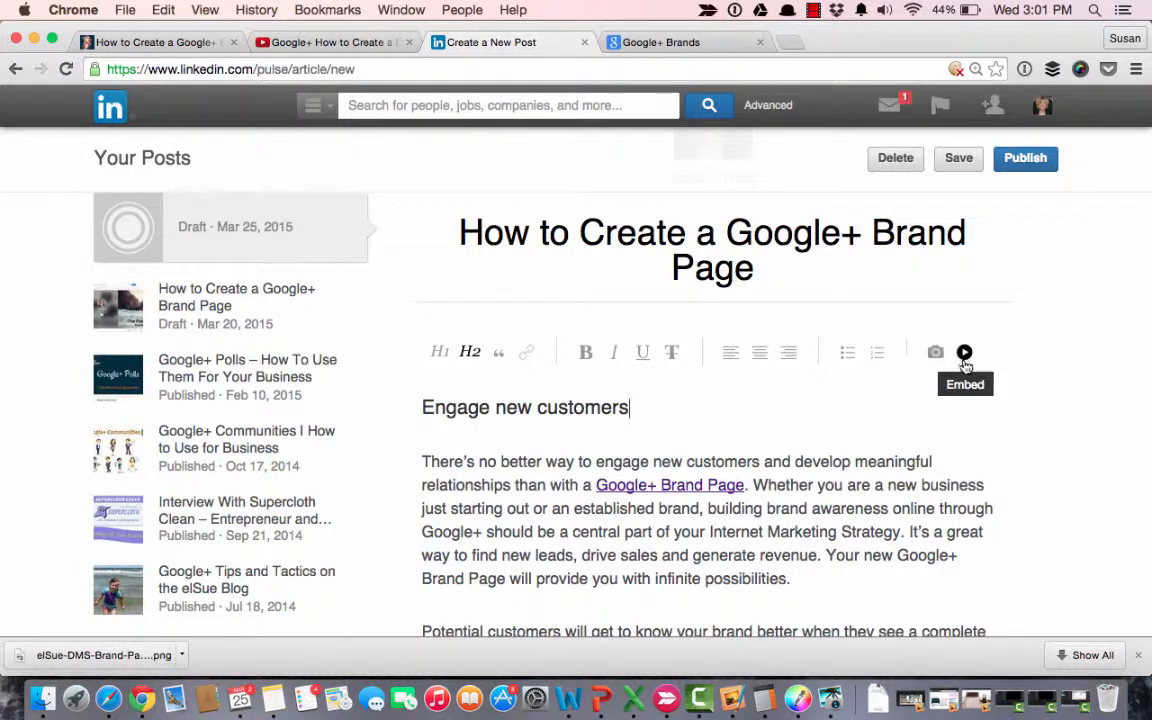
Place the insertion point below the last body paragraph and copy the YouTube embed code for "Google+ How to Create a Brand Page.mp4".
{"action": "scroll", "coordinate": [957, 417], "scroll_direction": "down", "scroll_amount": 1}
{"action": "scroll", "coordinate": [957, 417], "scroll_direction": "down", "scroll_amount": 3}
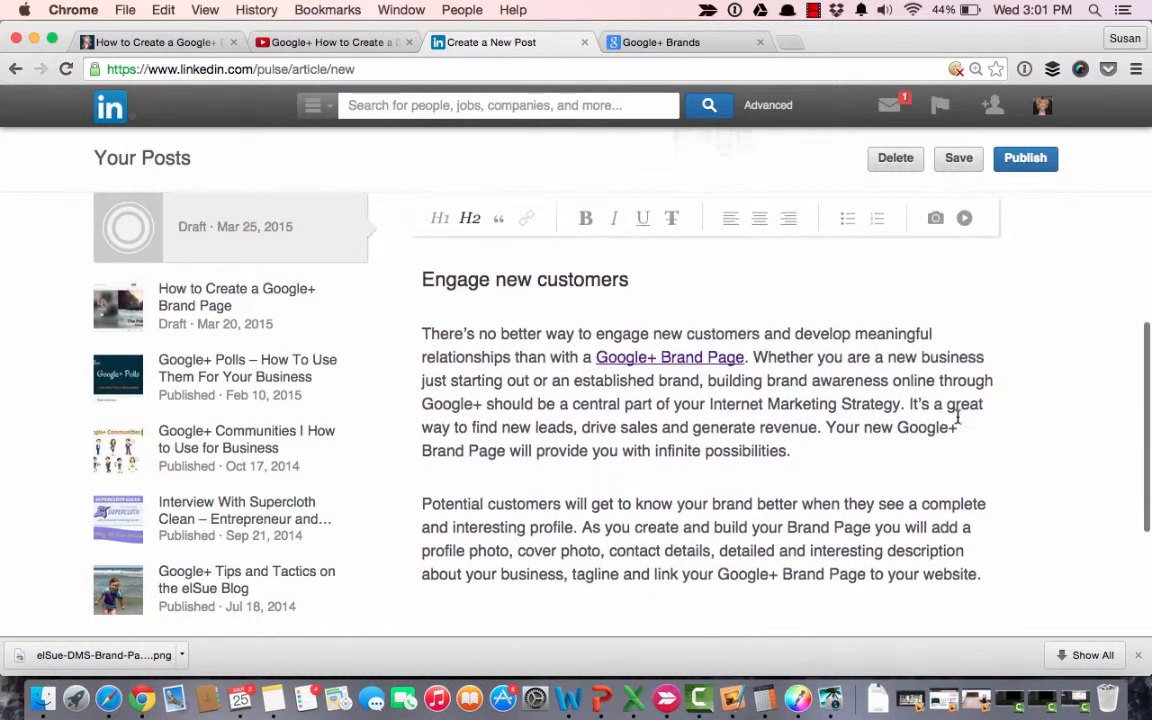
{"action": "left_click", "coordinate": [493, 588]}
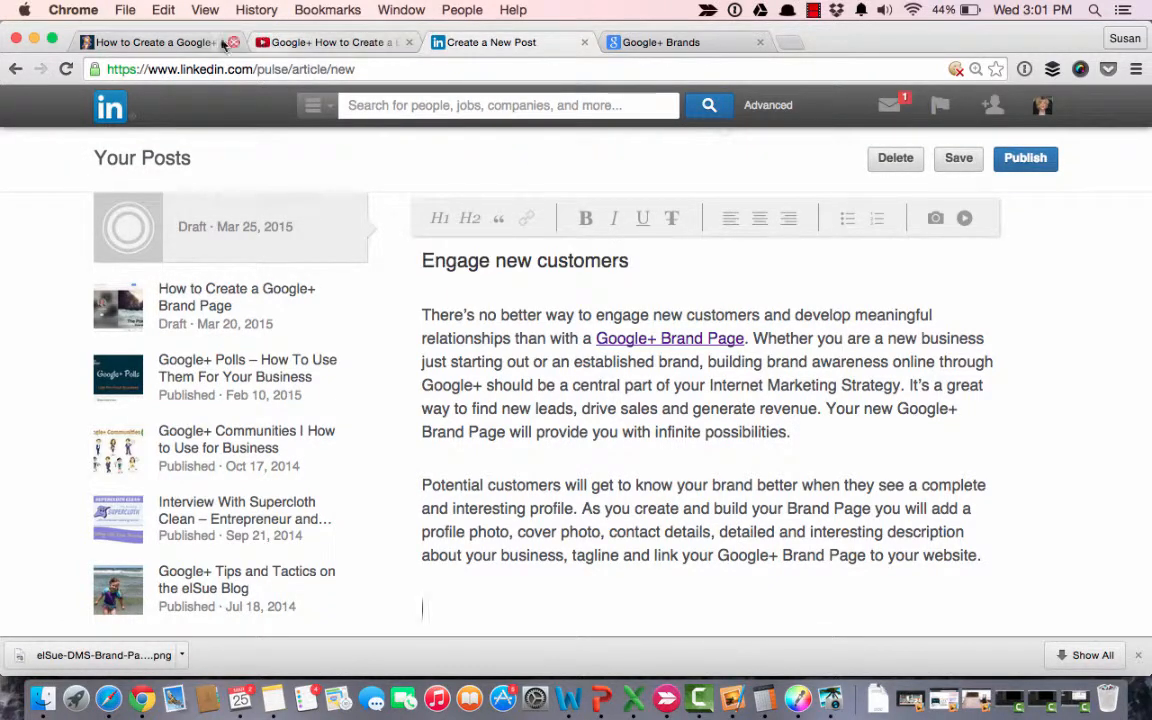
{"action": "left_click", "coordinate": [155, 42]}
{"action": "scroll", "coordinate": [250, 398], "scroll_direction": "down", "scroll_amount": 5}
{"action": "scroll", "coordinate": [250, 398], "scroll_direction": "down", "scroll_amount": 3}
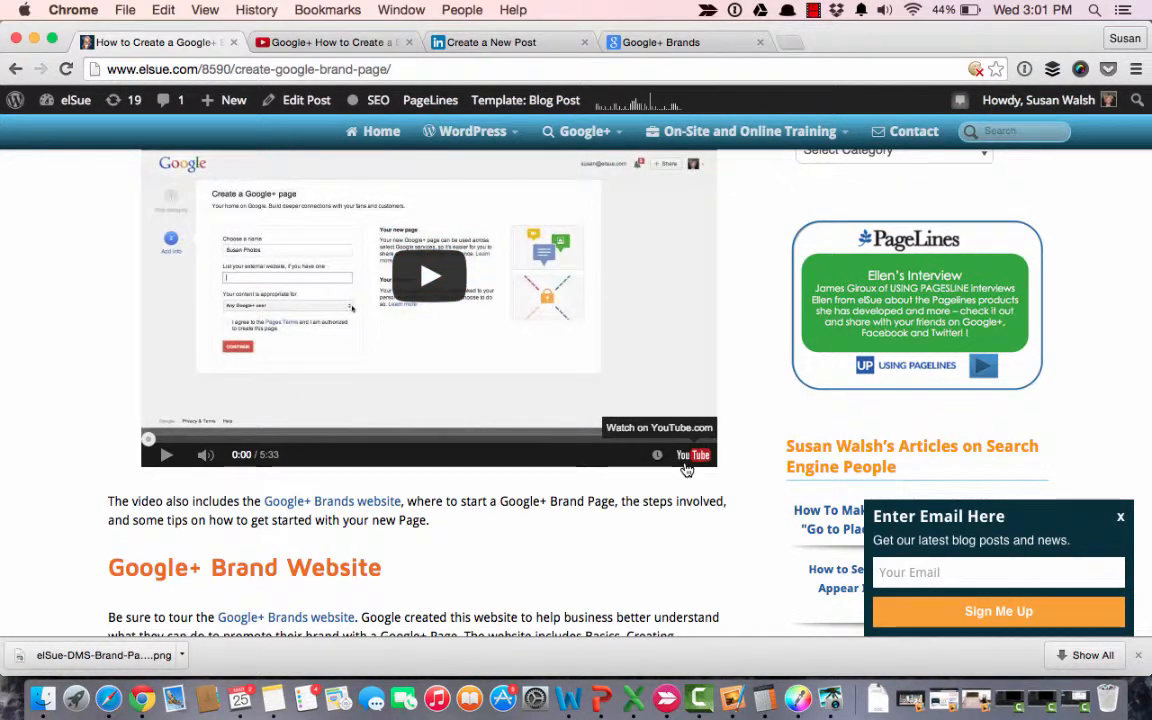
{"action": "left_click", "coordinate": [303, 44]}
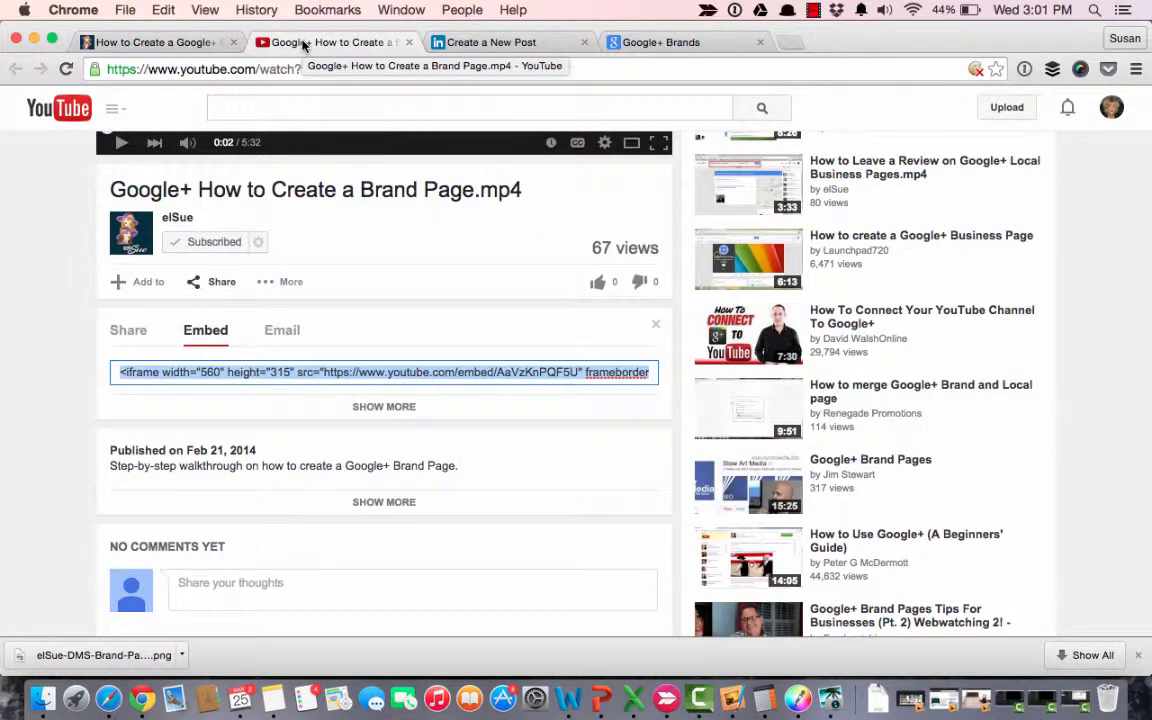
{"action": "scroll", "coordinate": [318, 284], "scroll_direction": "up", "scroll_amount": 5}
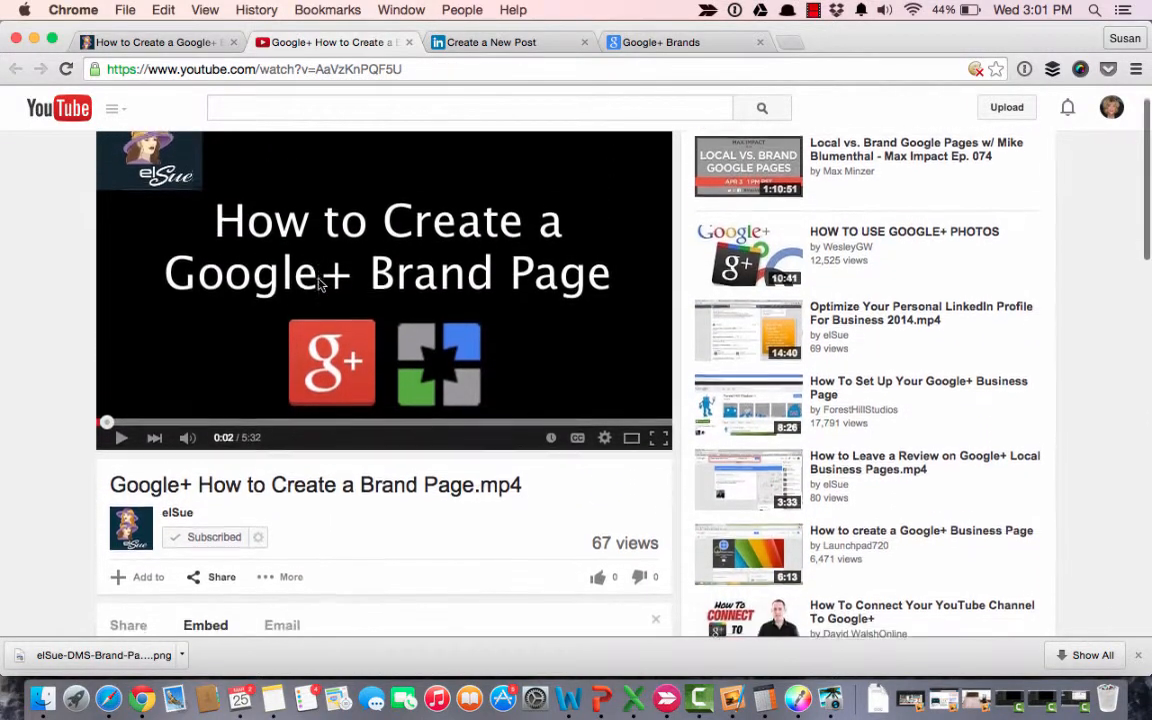
{"action": "scroll", "coordinate": [318, 284], "scroll_direction": "down", "scroll_amount": 3}
{"action": "scroll", "coordinate": [318, 284], "scroll_direction": "down", "scroll_amount": 1}
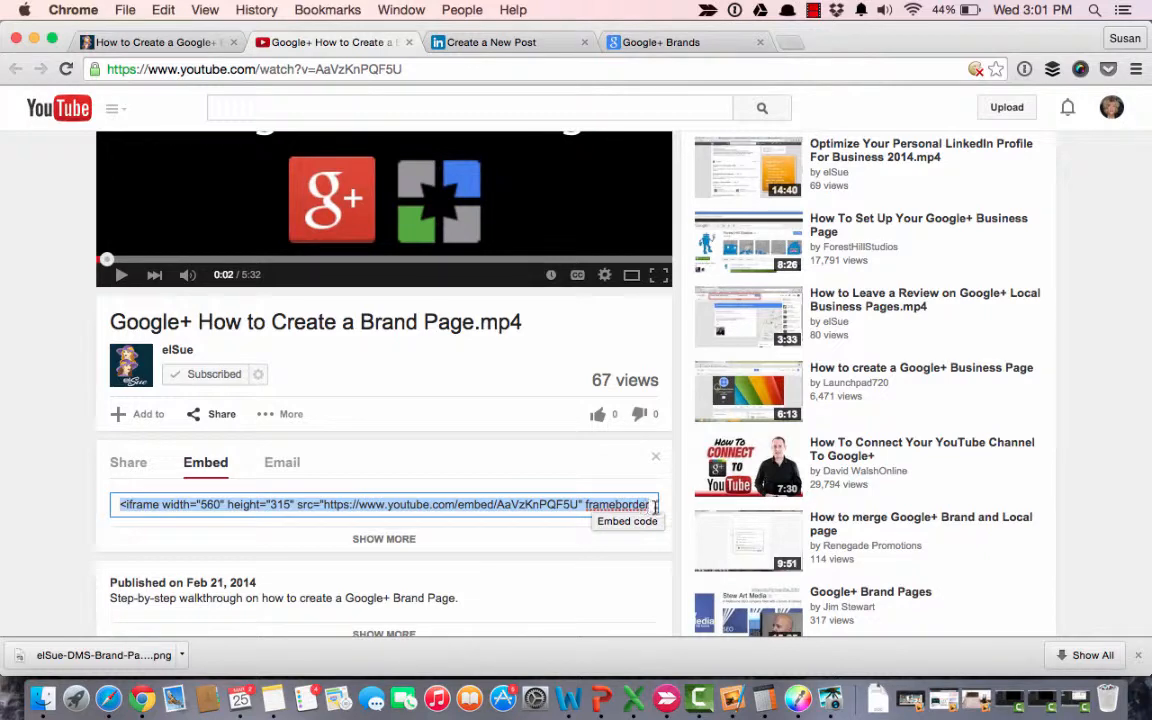
{"action": "key", "text": "super+c"}
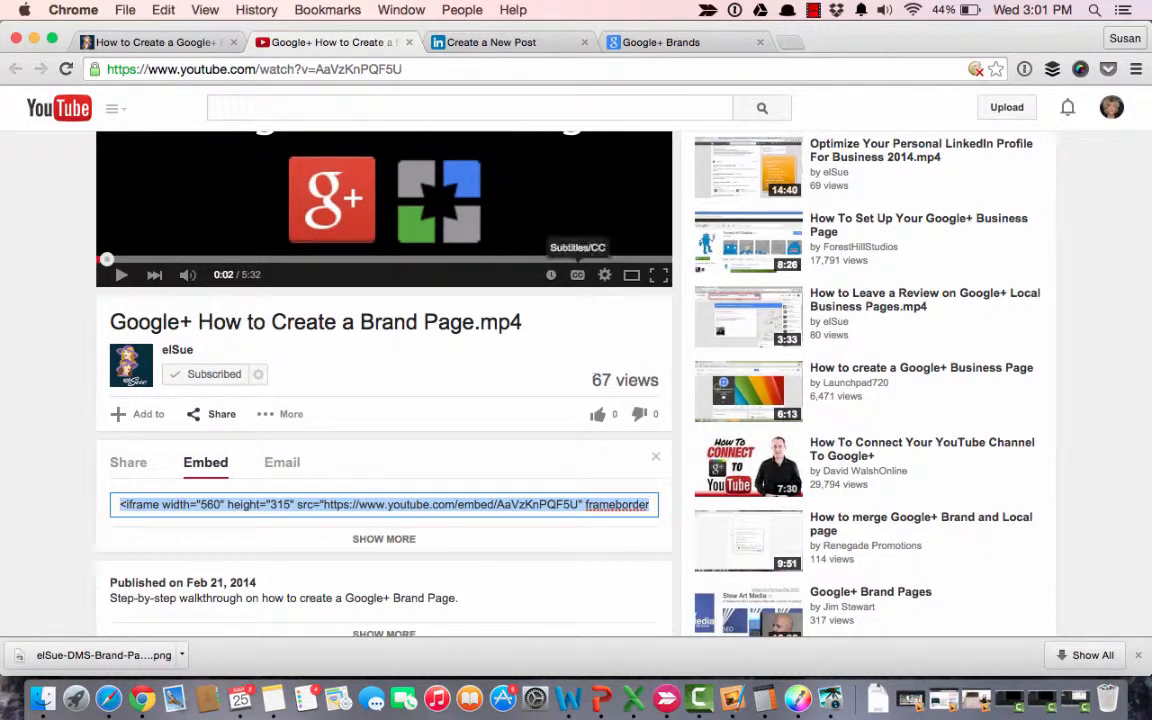
Embed the YouTube video in the LinkedIn post below the last body paragraph using the copied iframe code.
{"action": "left_click", "coordinate": [479, 46]}
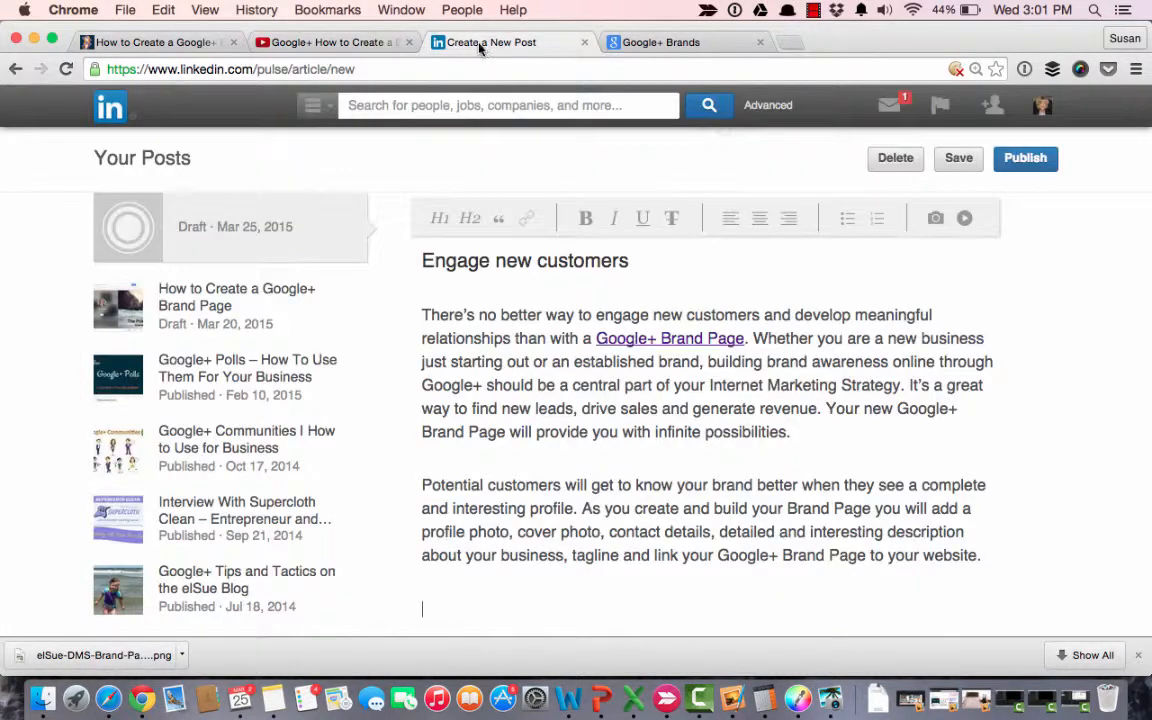
{"action": "left_click", "coordinate": [966, 220]}
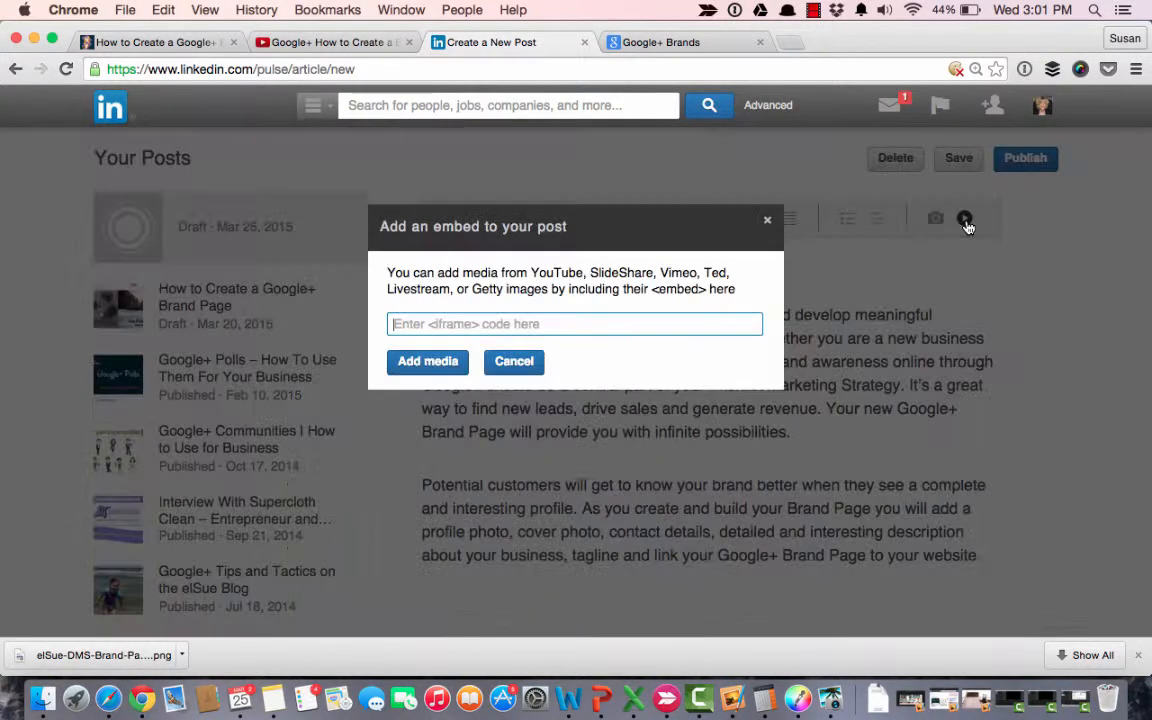
{"action": "left_click", "coordinate": [624, 319]}
{"action": "key", "text": "super+v"}
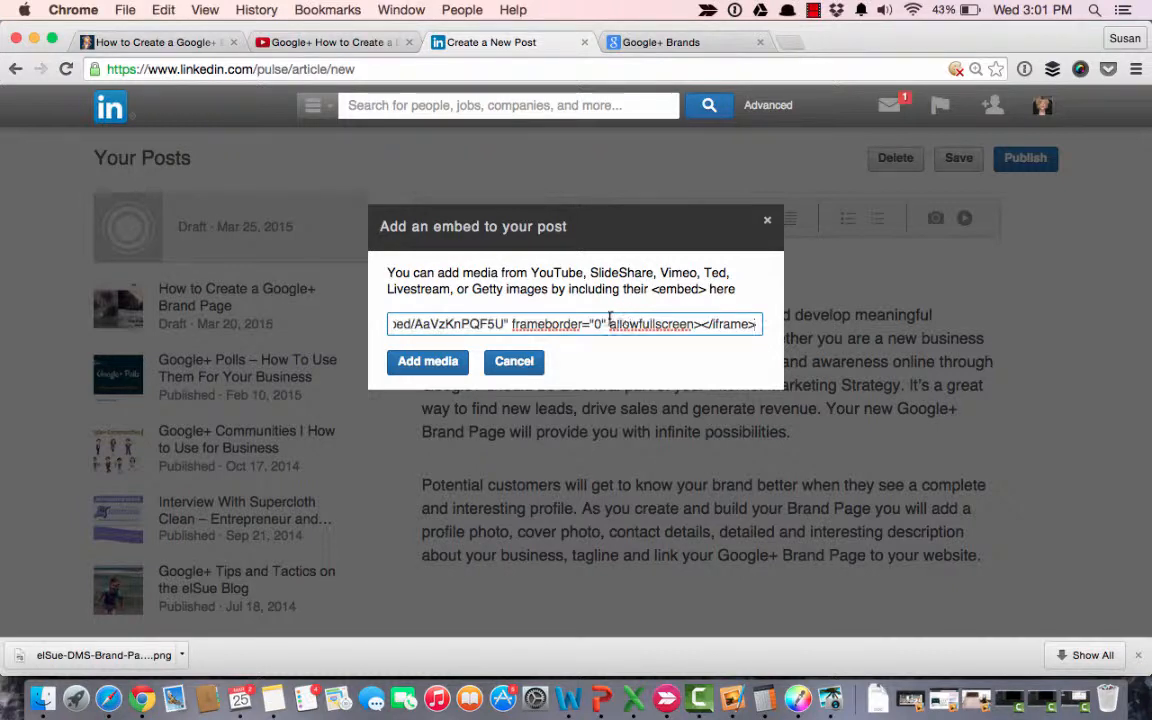
{"action": "left_click", "coordinate": [420, 363]}
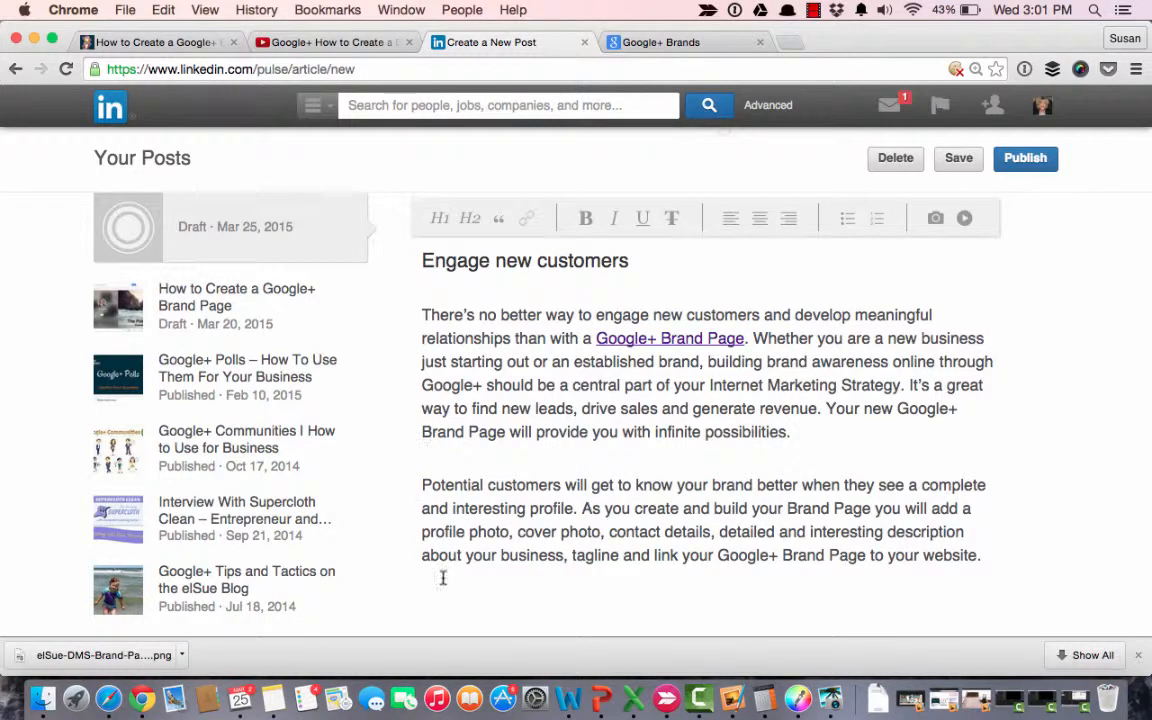
{"action": "scroll", "coordinate": [476, 594], "scroll_direction": "down", "scroll_amount": 4}
{"action": "scroll", "coordinate": [481, 601], "scroll_direction": "down", "scroll_amount": 2}
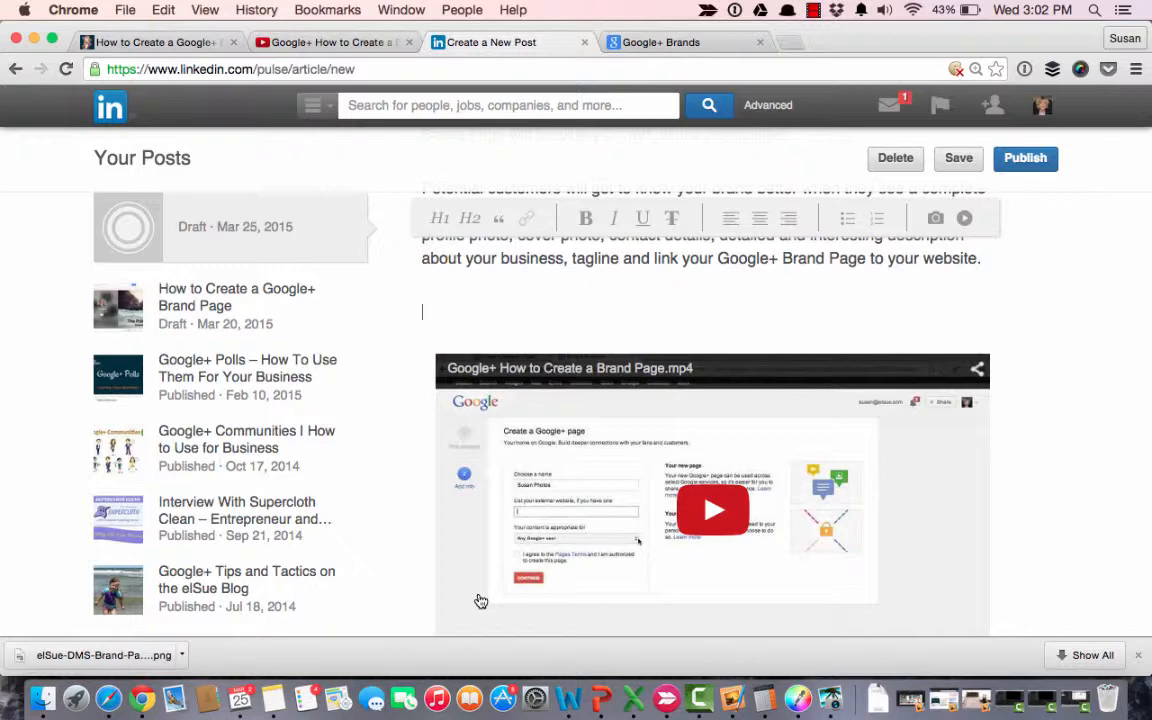
Add the line "Google+ Brand Page Video" above the embedded video and format it as an H2 heading.
{"action": "scroll", "coordinate": [481, 601], "scroll_direction": "up", "scroll_amount": 1}
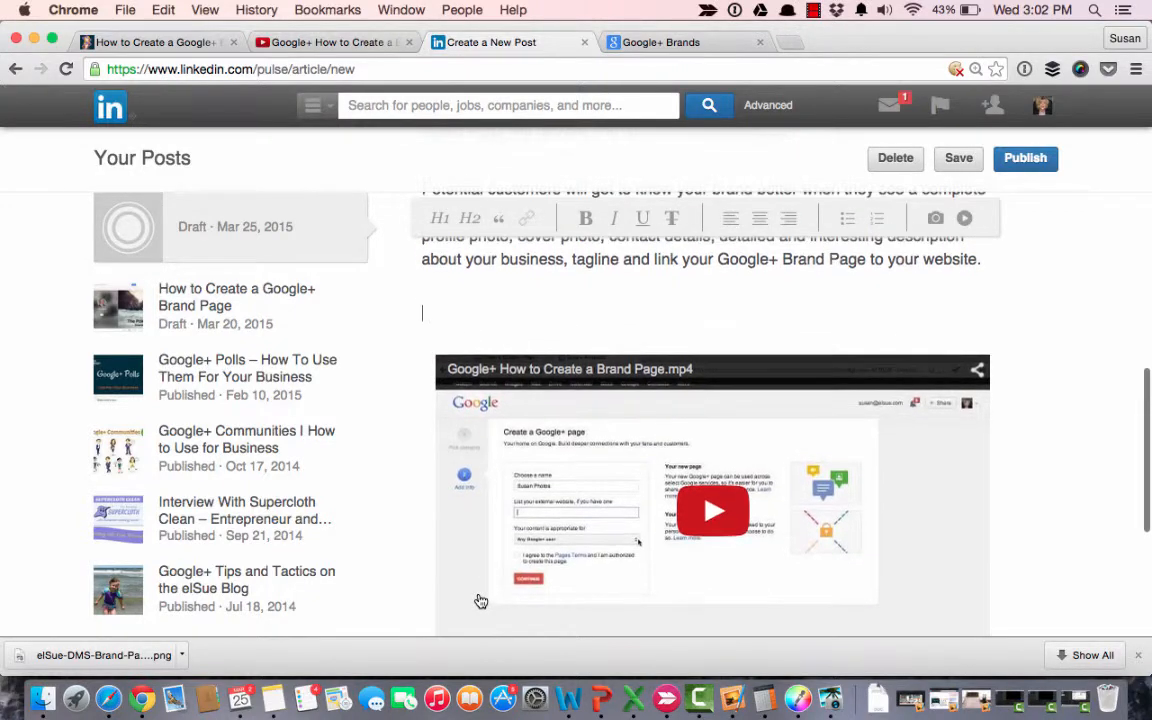
{"action": "scroll", "coordinate": [481, 601], "scroll_direction": "up", "scroll_amount": 1}
{"action": "scroll", "coordinate": [481, 601], "scroll_direction": "down", "scroll_amount": 1}
{"action": "scroll", "coordinate": [481, 601], "scroll_direction": "up", "scroll_amount": 1}
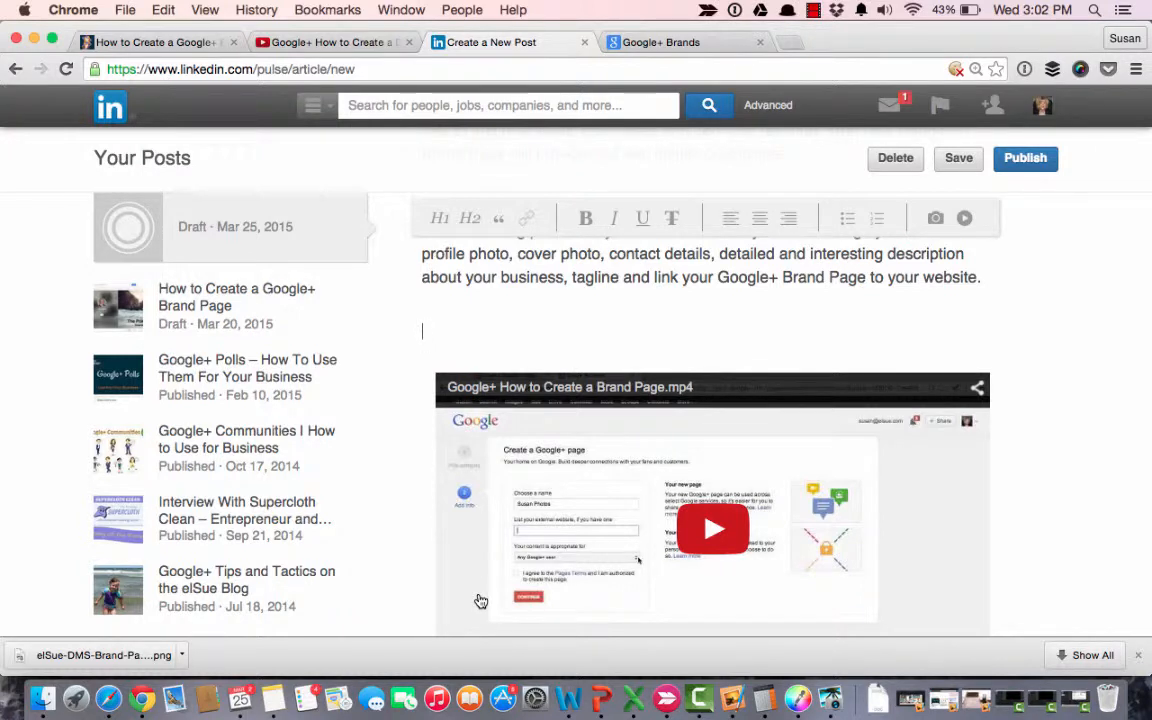
{"action": "type", "text": "Google"}
{"action": "key", "text": "BackSpace"}
{"action": "type", "text": "+ Br"}
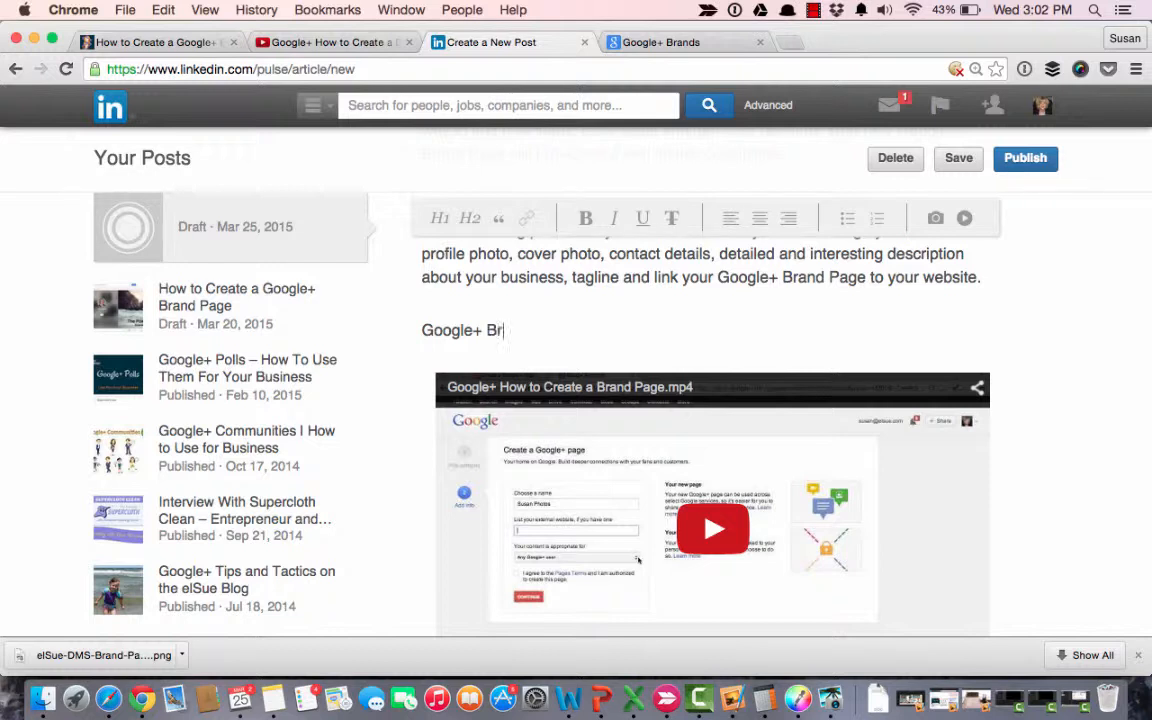
{"action": "type", "text": "and Page"}
{"action": "type", "text": "Video"}
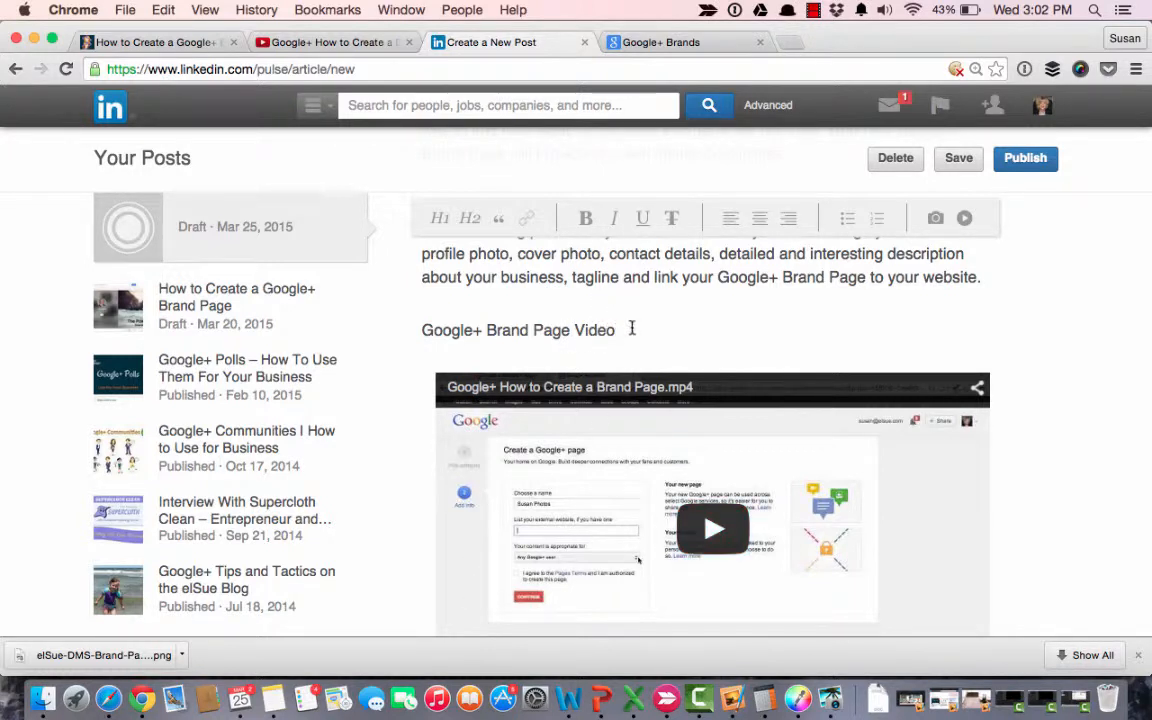
{"action": "left_click_drag", "start_coordinate": [618, 330], "coordinate": [427, 326]}
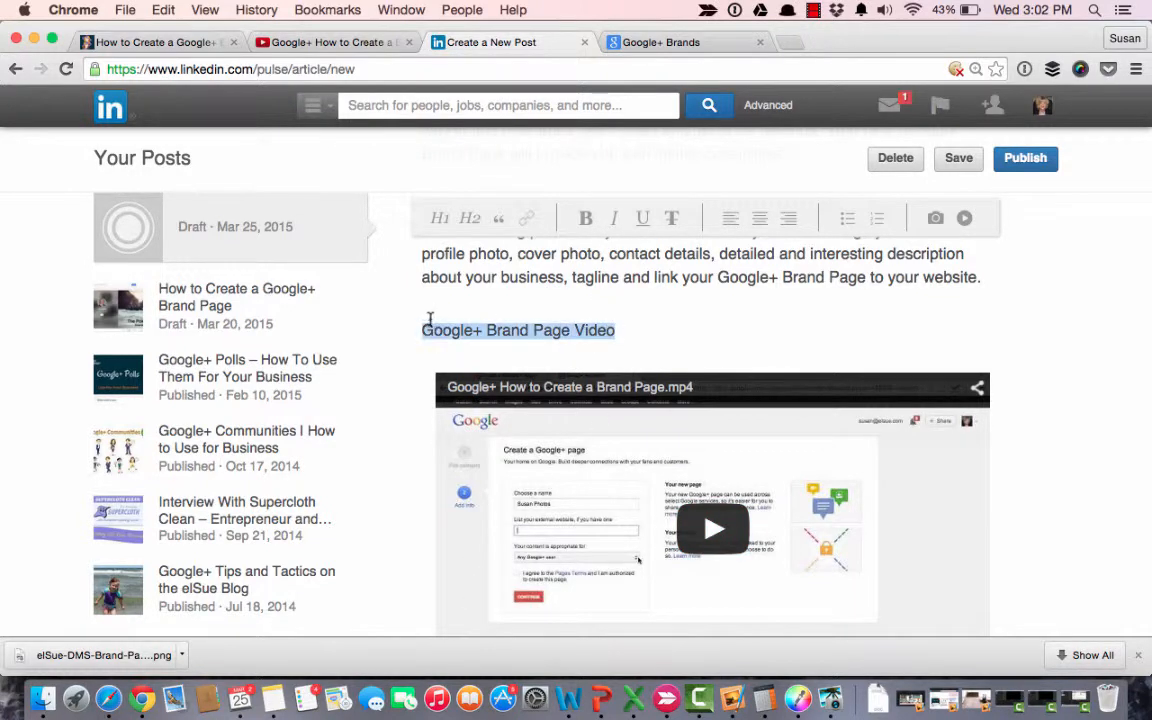
{"action": "left_click", "coordinate": [470, 220]}
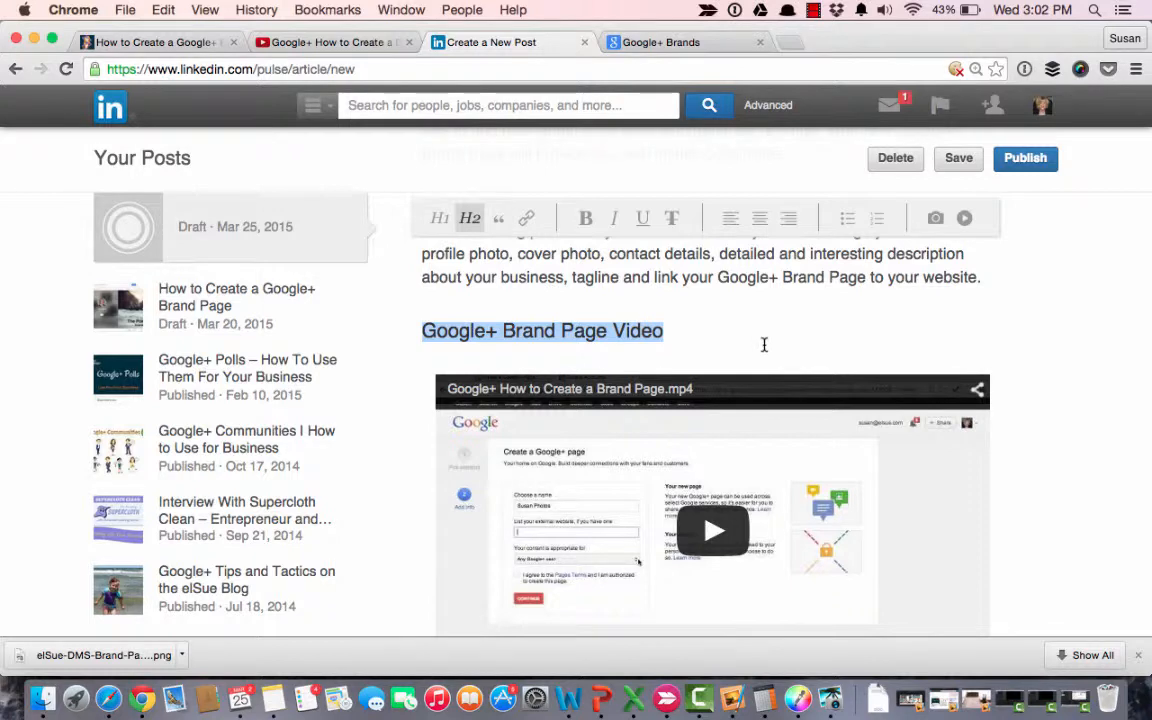
Look over the embedded video in the post and open the LinkedIn account's notifications list.
{"action": "scroll", "coordinate": [764, 344], "scroll_direction": "down", "scroll_amount": 1}
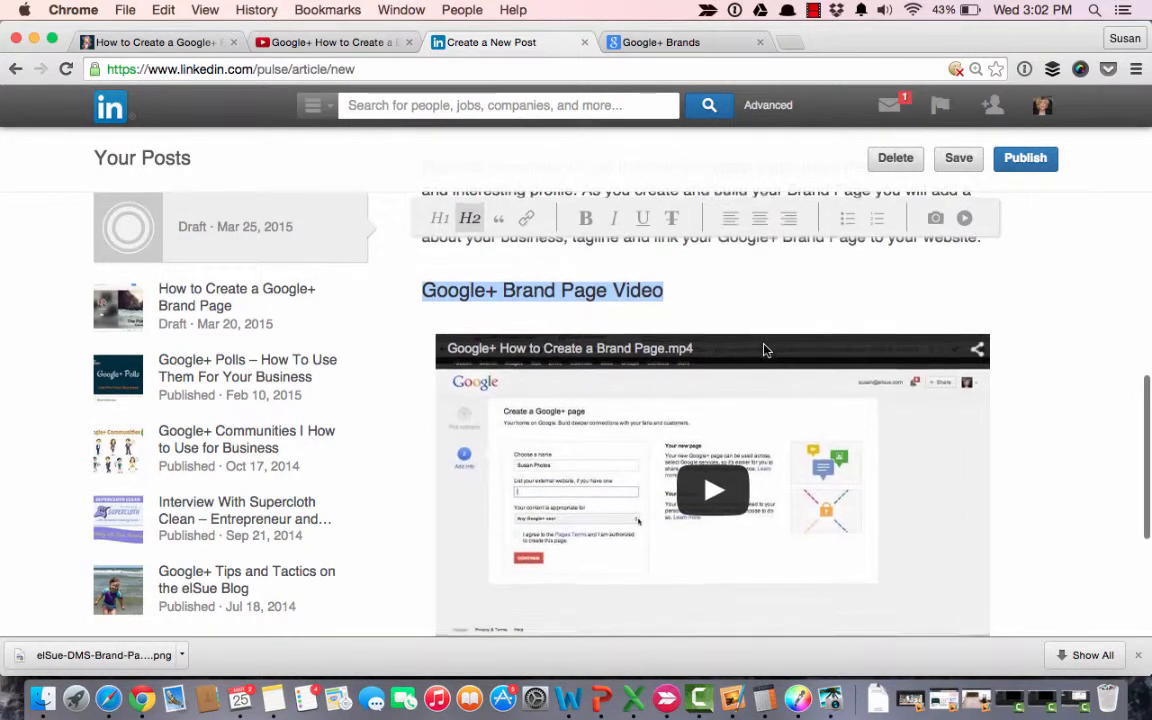
{"action": "scroll", "coordinate": [1088, 309], "scroll_direction": "down", "scroll_amount": 1}
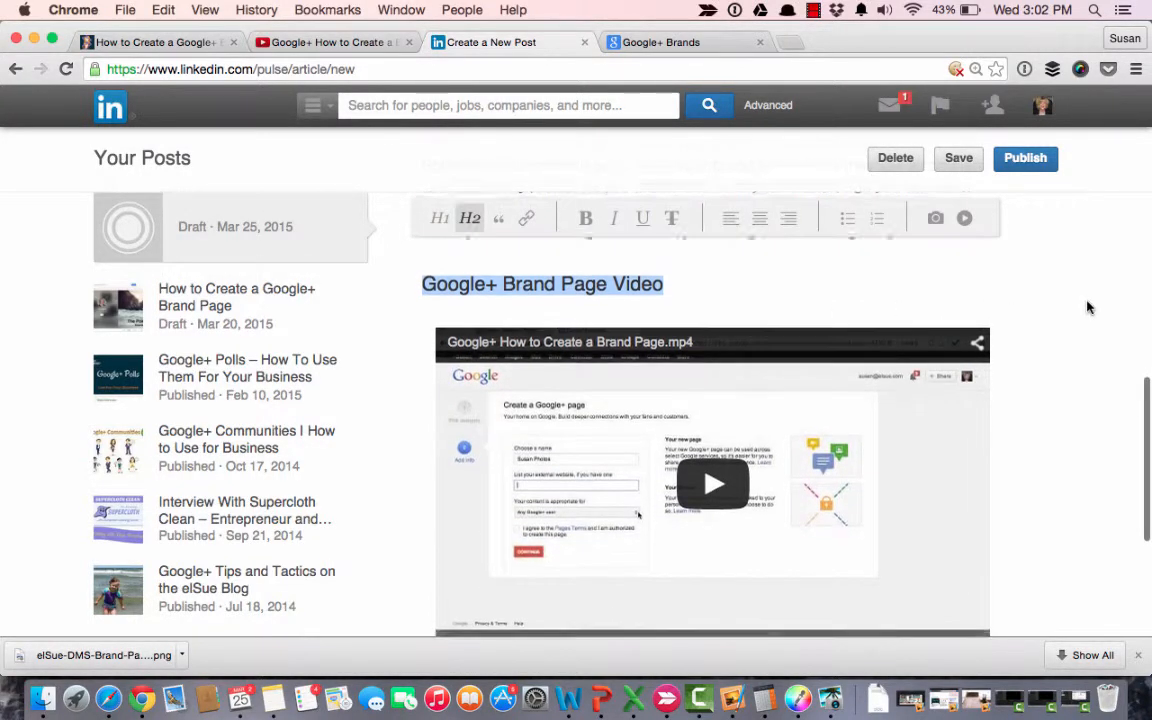
{"action": "scroll", "coordinate": [1088, 308], "scroll_direction": "up", "scroll_amount": 2}
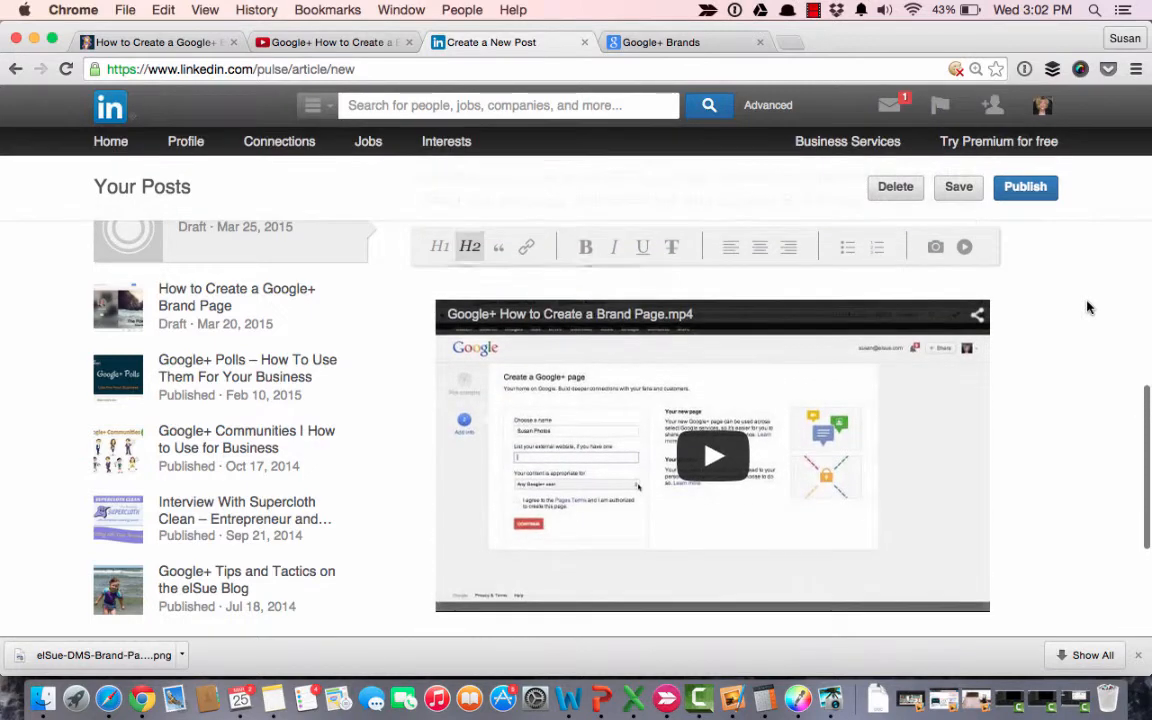
{"action": "scroll", "coordinate": [1088, 308], "scroll_direction": "up", "scroll_amount": 1}
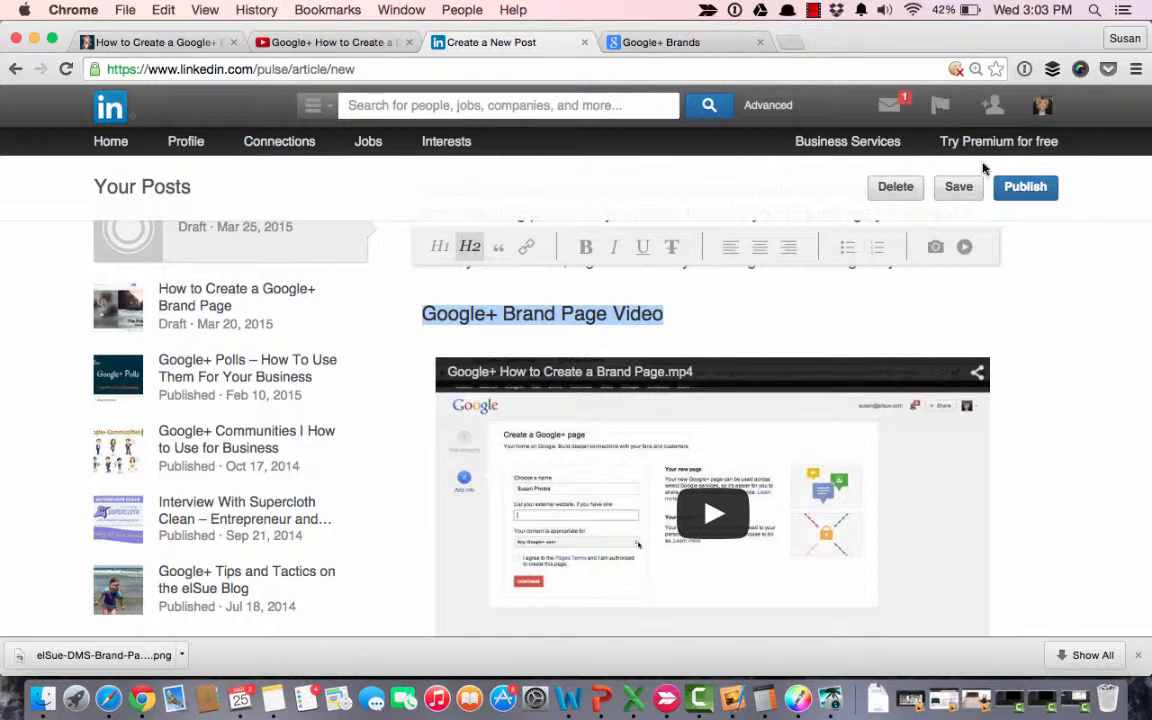
{"action": "left_click", "coordinate": [940, 108]}
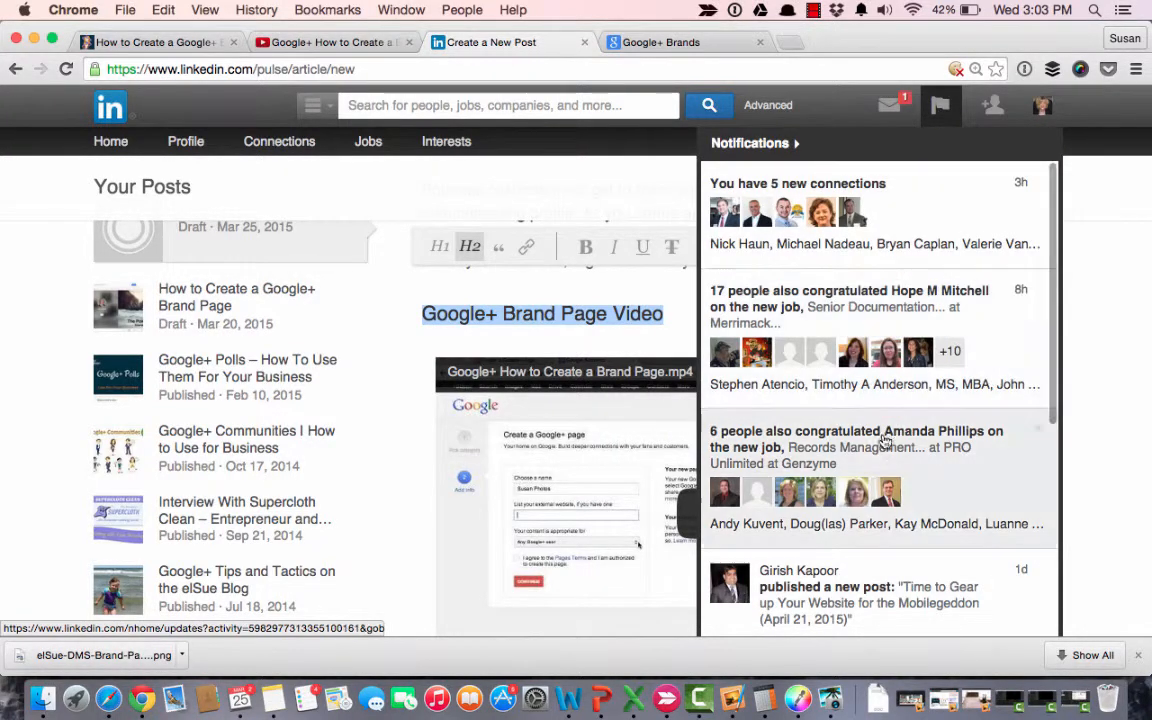
Look through the notifications list for posts newly published by connections and dismiss the list.
{"action": "scroll", "coordinate": [878, 482], "scroll_direction": "down", "scroll_amount": 10}
{"action": "scroll", "coordinate": [879, 485], "scroll_direction": "up", "scroll_amount": 3}
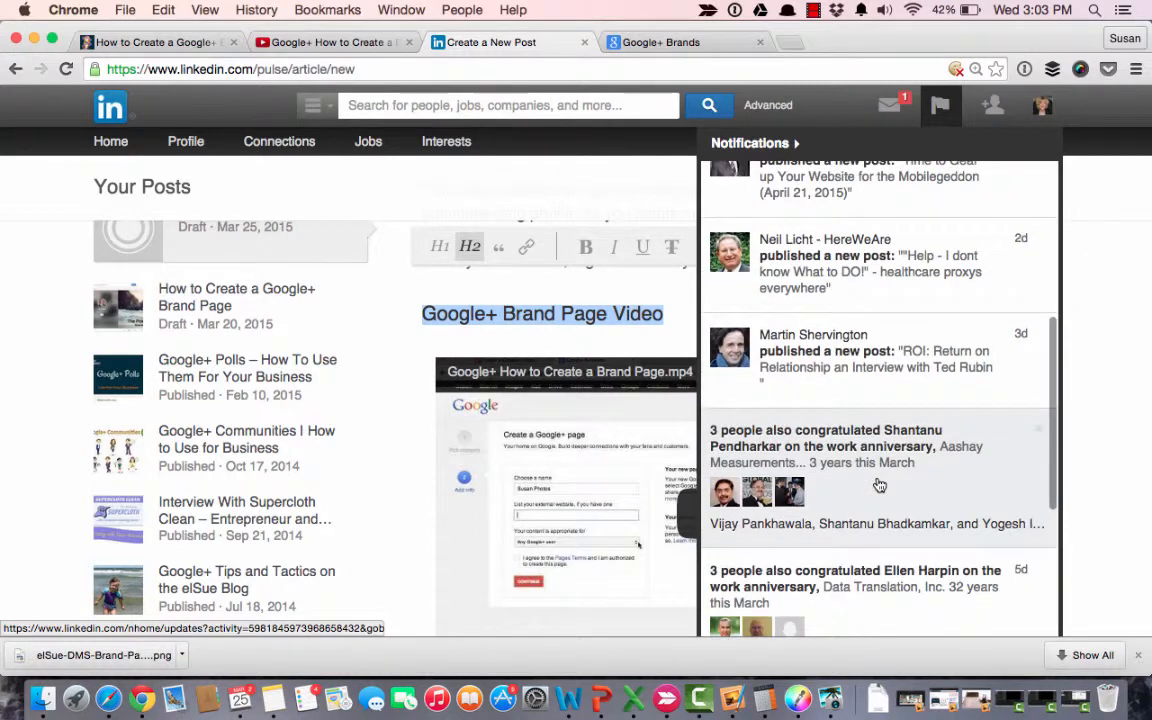
{"action": "scroll", "coordinate": [880, 483], "scroll_direction": "down", "scroll_amount": 2}
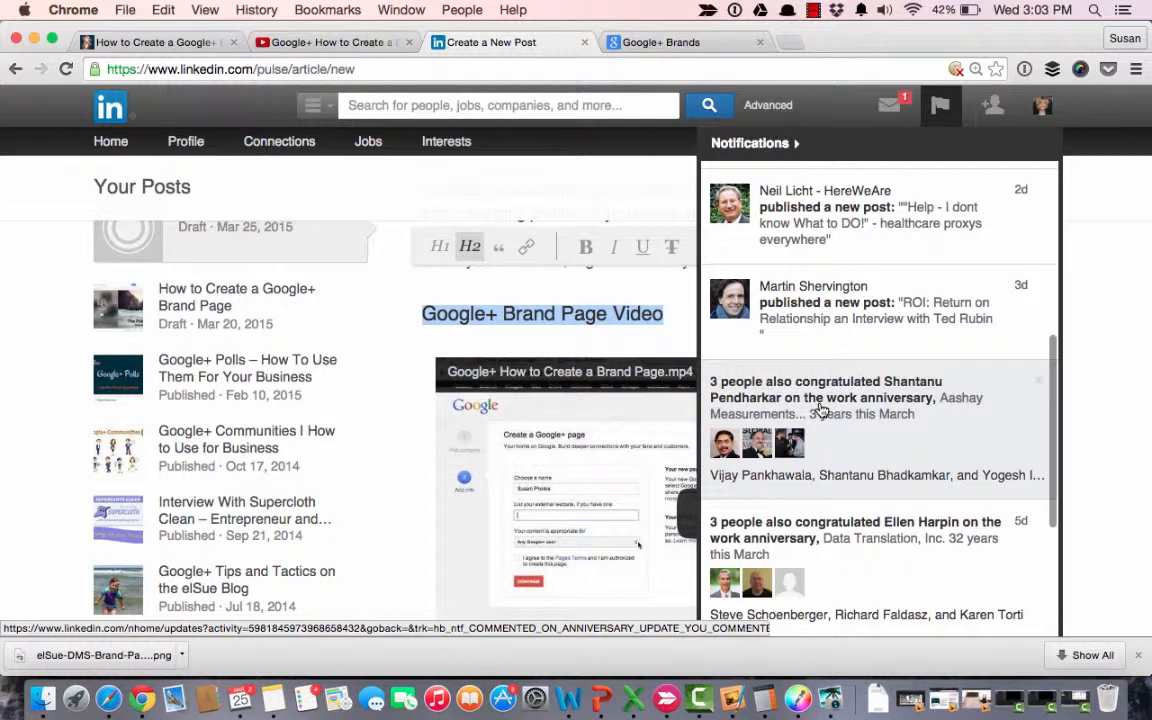
{"action": "left_click", "coordinate": [1106, 347]}
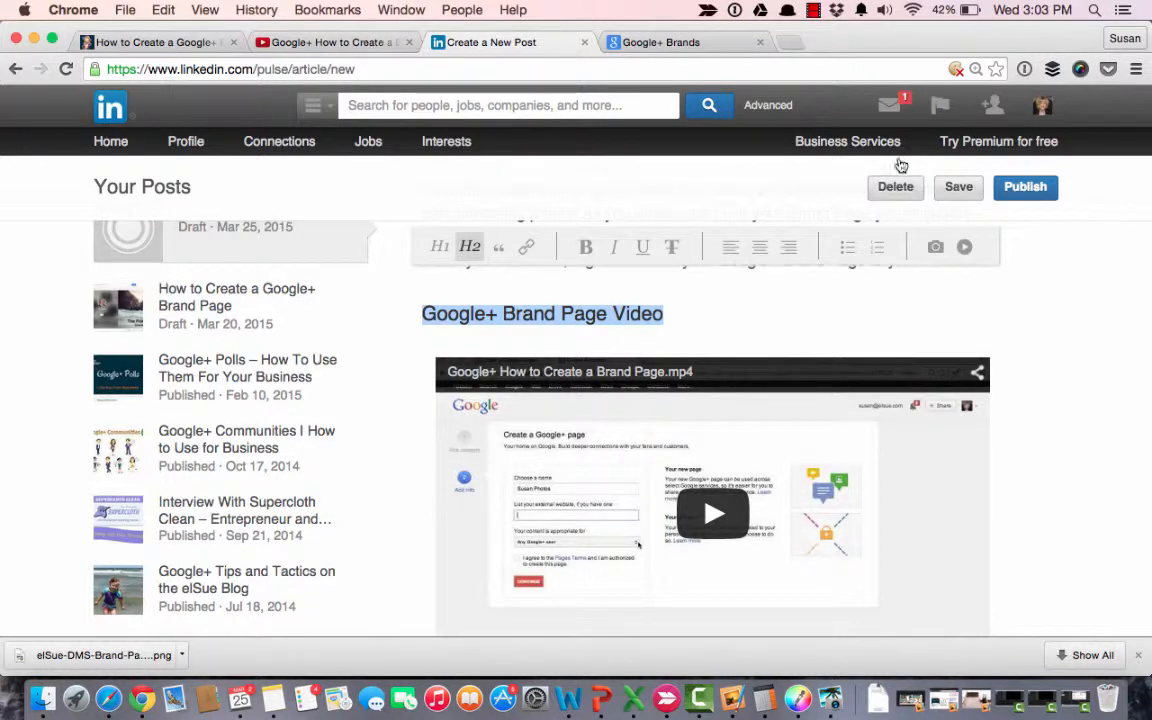
{"action": "left_click", "coordinate": [940, 110]}
Open the account's own LinkedIn profile and examine the published articles in its Posts section.
{"action": "mouse_move", "coordinate": [184, 146]}
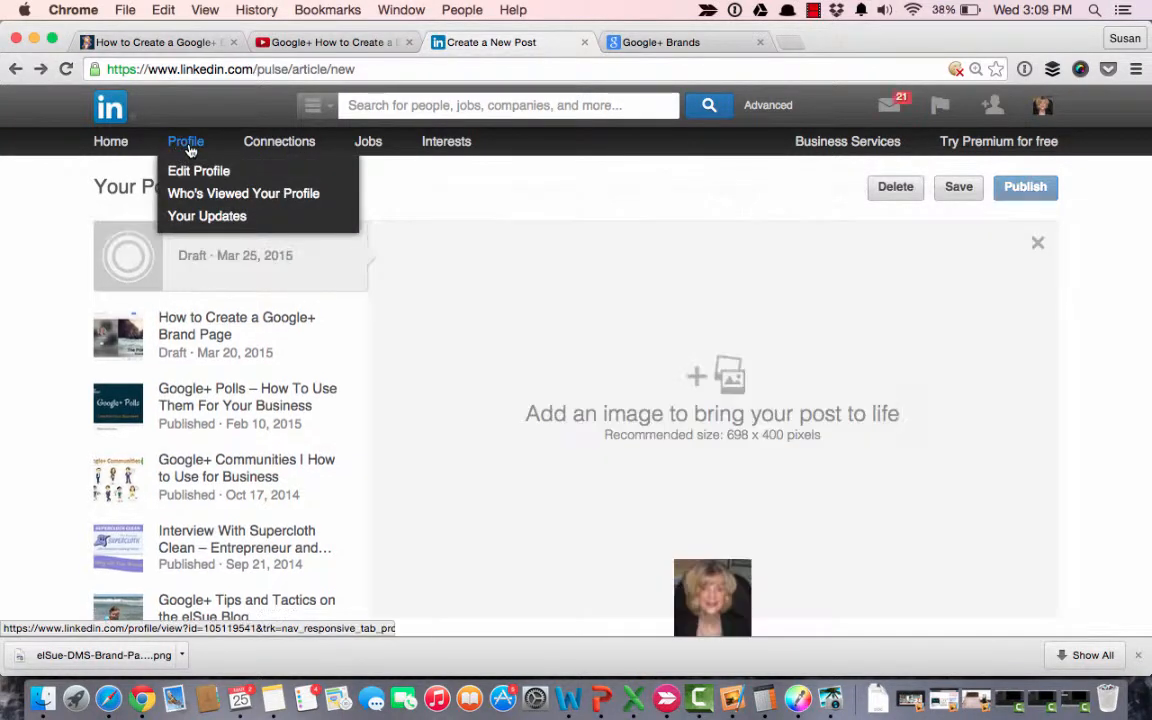
{"action": "left_click", "coordinate": [188, 147]}
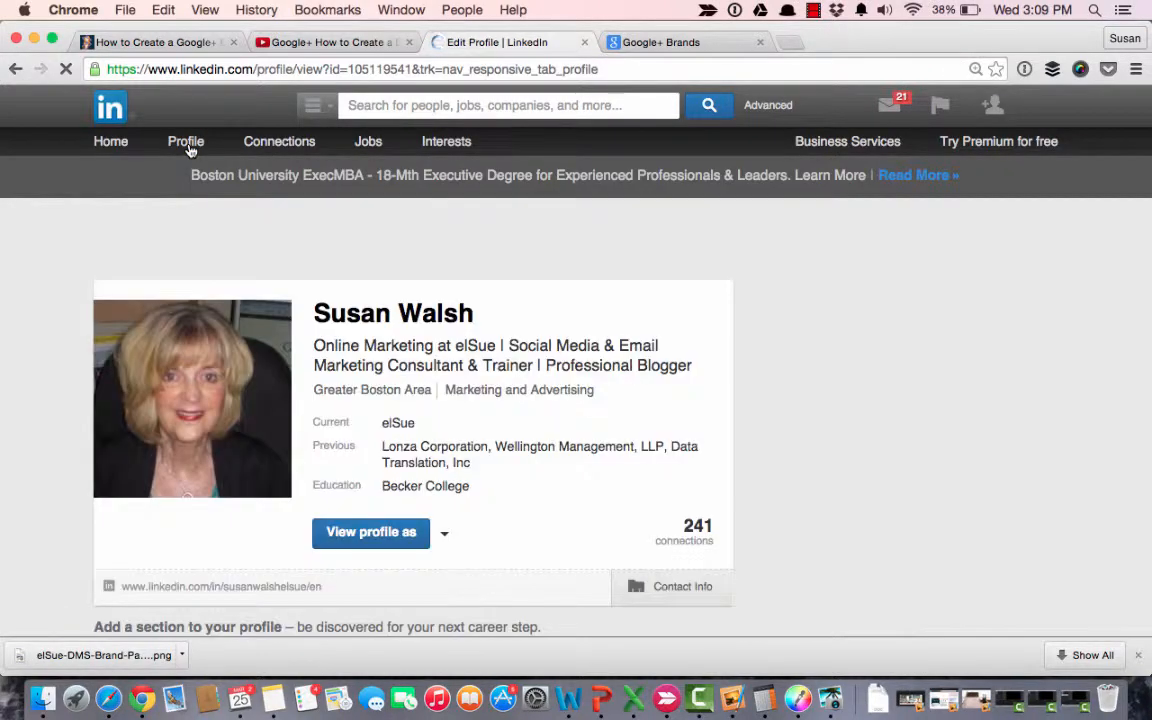
{"action": "scroll", "coordinate": [198, 326], "scroll_direction": "down", "scroll_amount": 10}
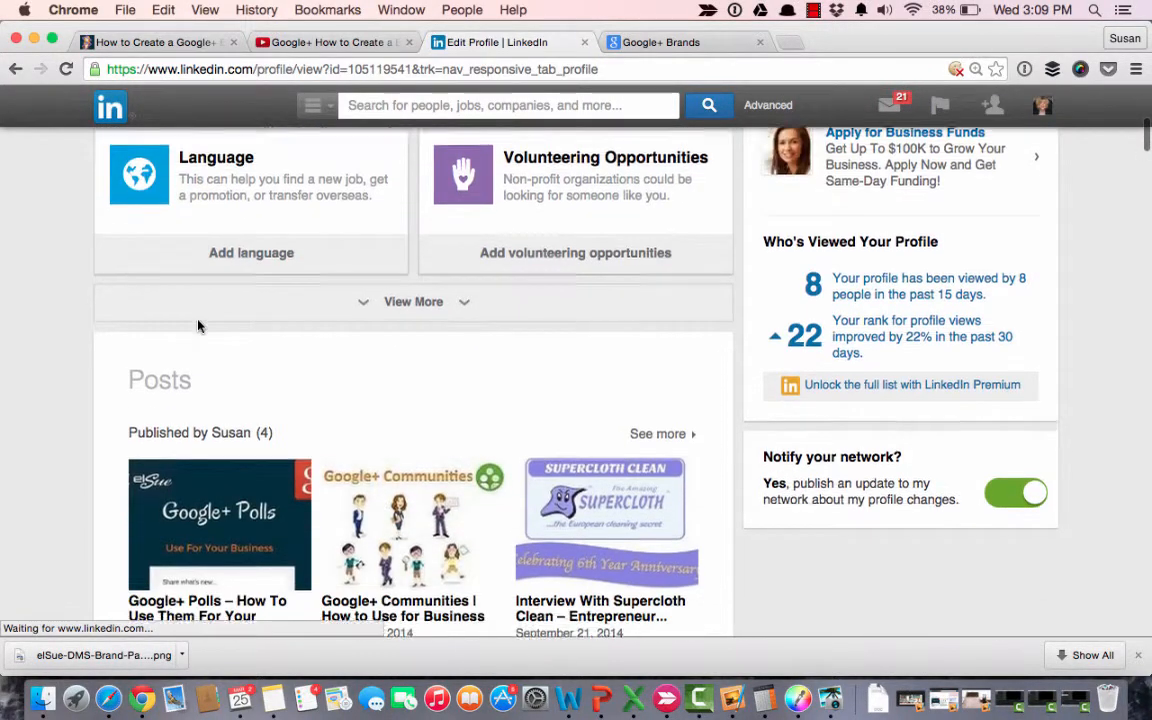
{"action": "scroll", "coordinate": [198, 326], "scroll_direction": "up", "scroll_amount": 2}
{"action": "scroll", "coordinate": [198, 326], "scroll_direction": "down", "scroll_amount": 3}
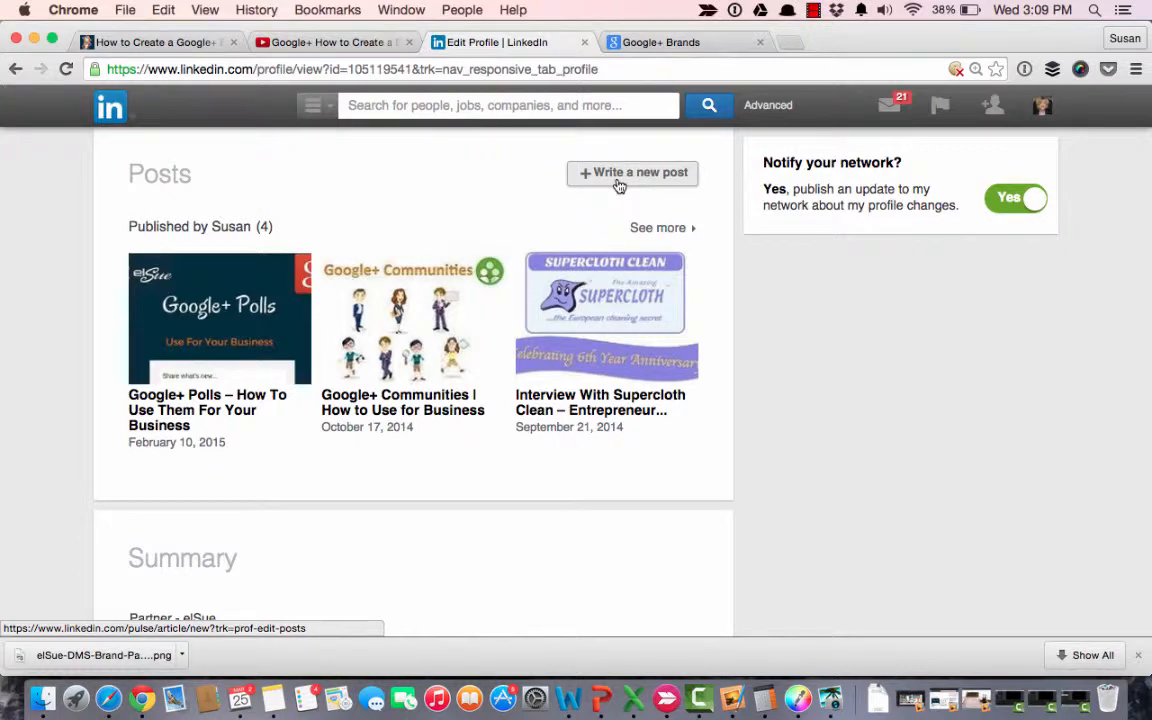
{"action": "scroll", "coordinate": [516, 288], "scroll_direction": "down", "scroll_amount": 1}
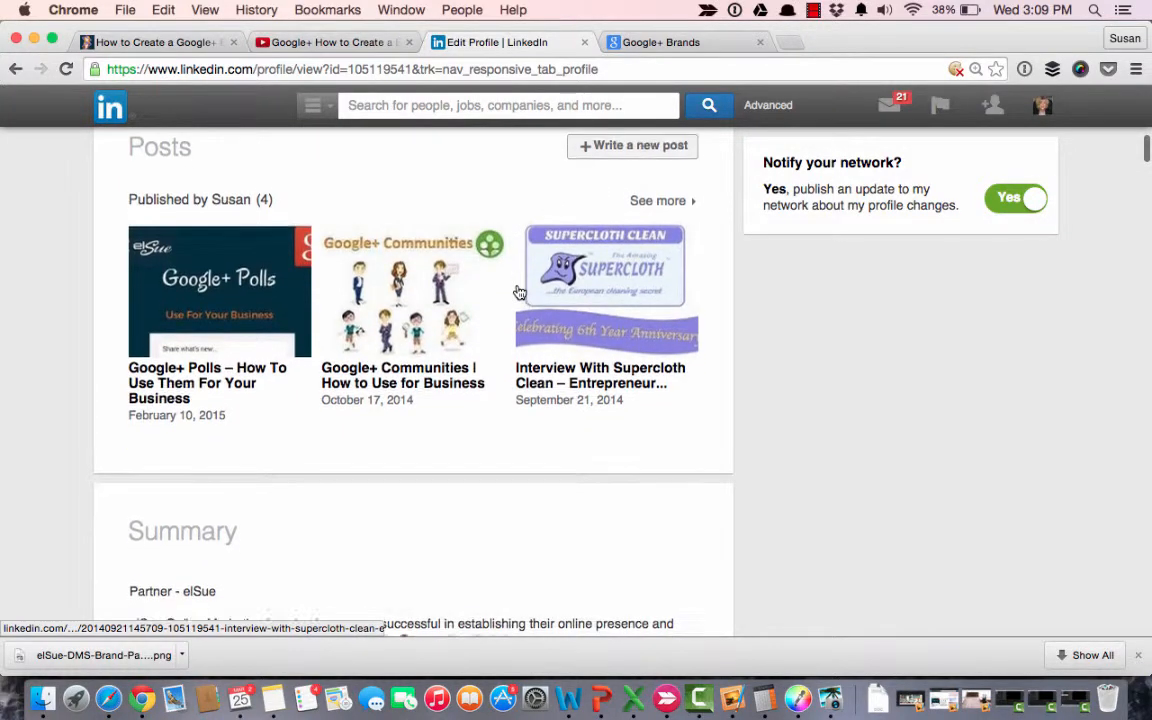
{"action": "scroll", "coordinate": [518, 292], "scroll_direction": "down", "scroll_amount": 1}
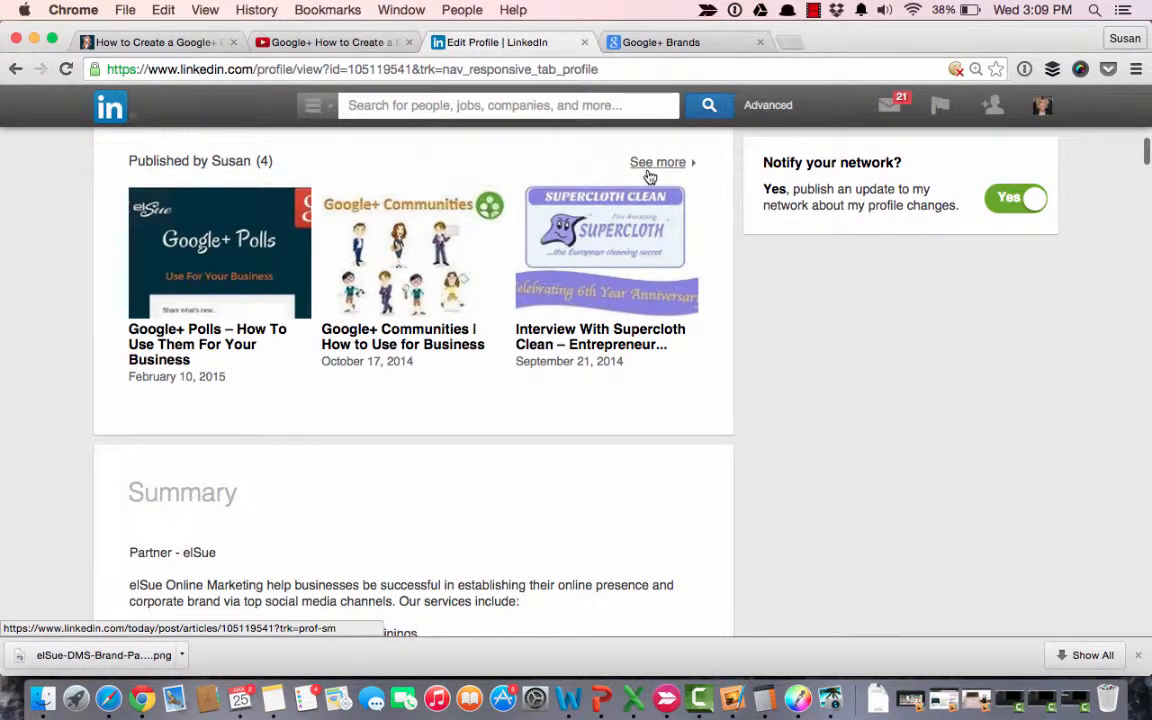
Open the published post "Google+ Polls – How To Use Them For Your Business" and review its cover image, headline and opening text.
{"action": "left_click", "coordinate": [210, 261]}
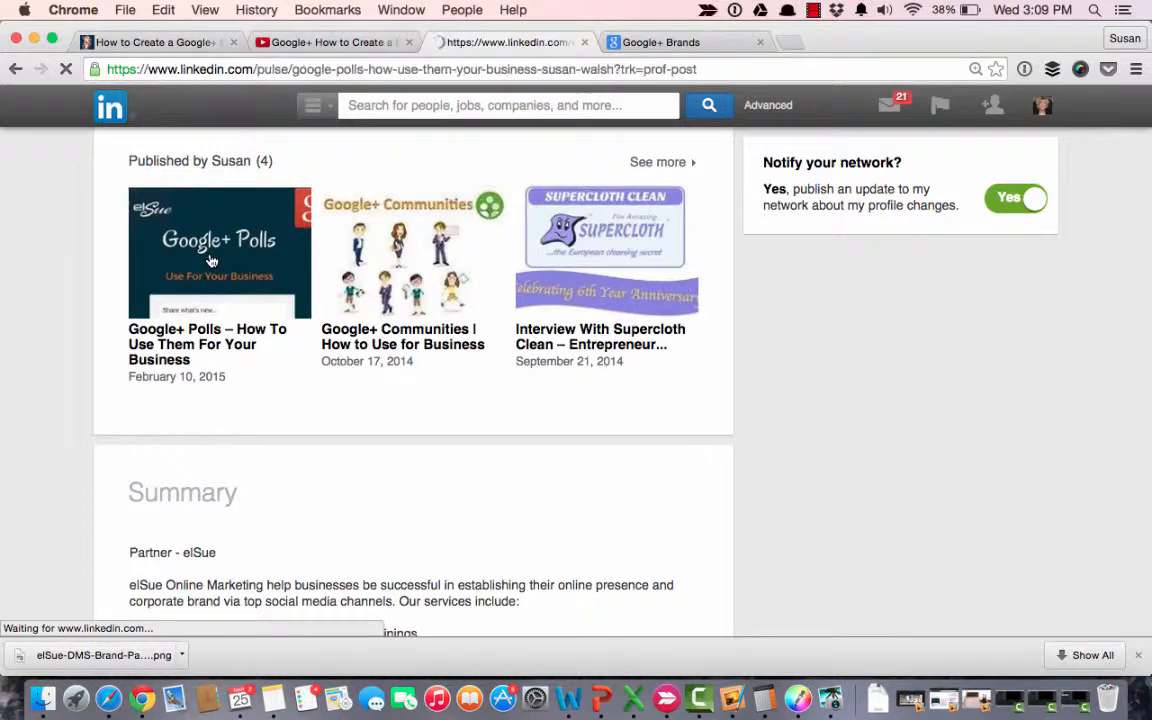
{"action": "scroll", "coordinate": [480, 370], "scroll_direction": "down", "scroll_amount": 3}
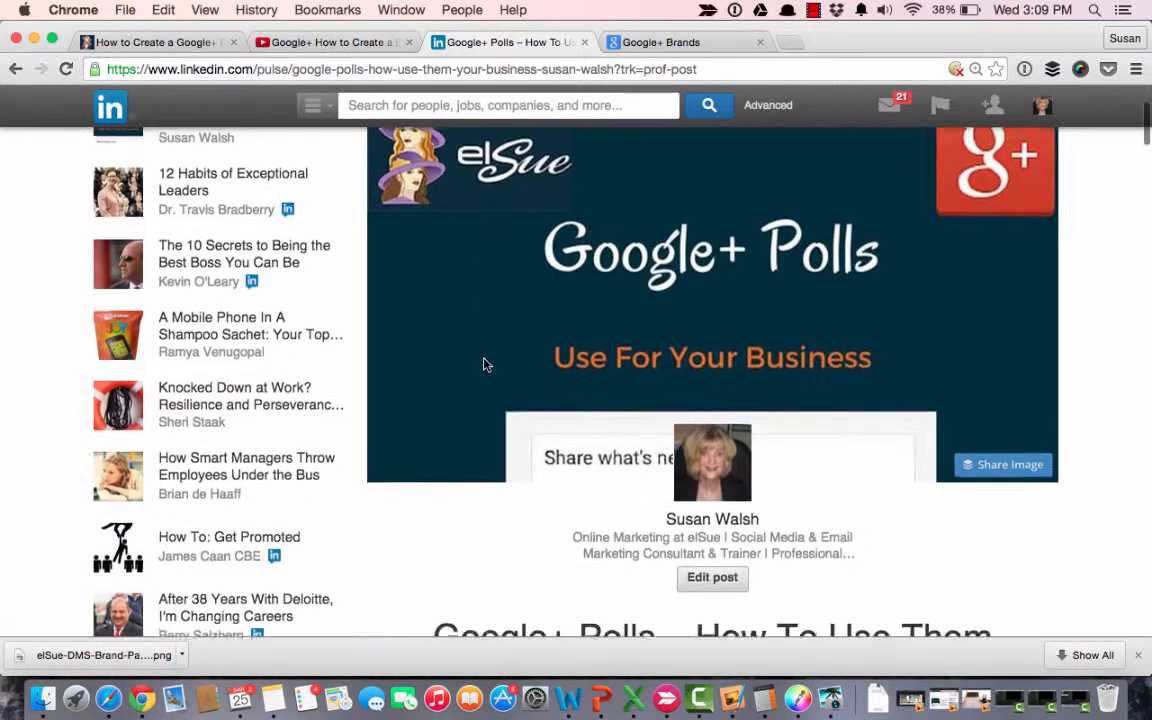
{"action": "scroll", "coordinate": [483, 364], "scroll_direction": "down", "scroll_amount": 5}
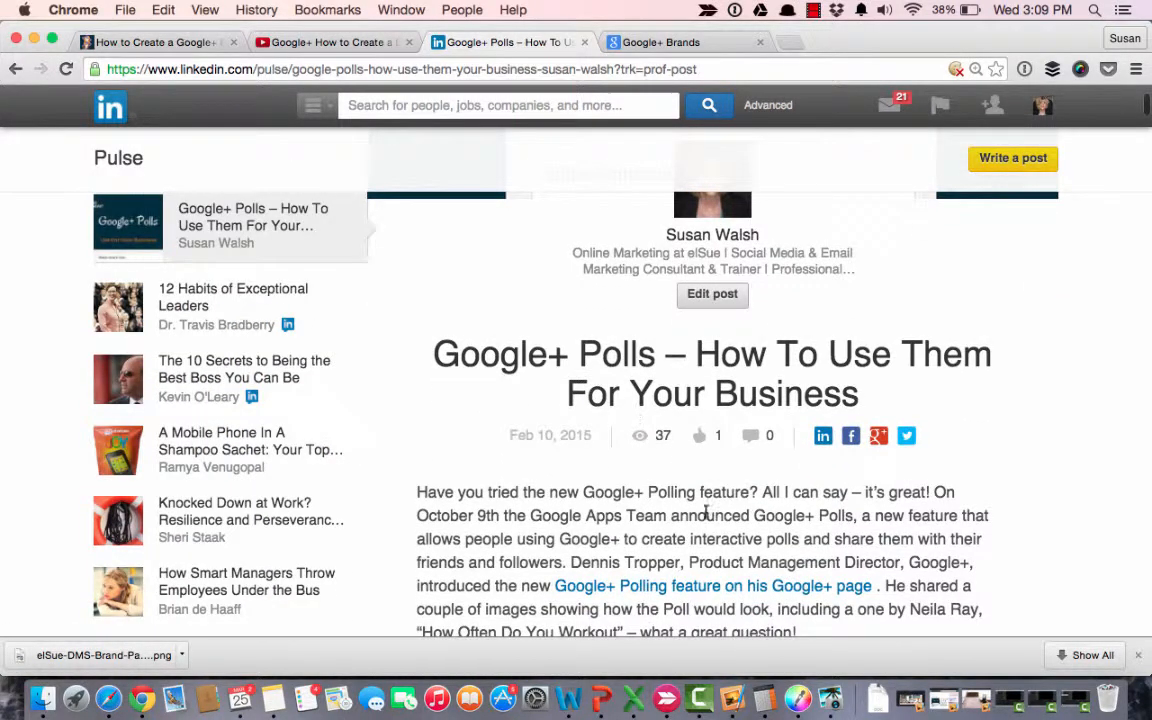